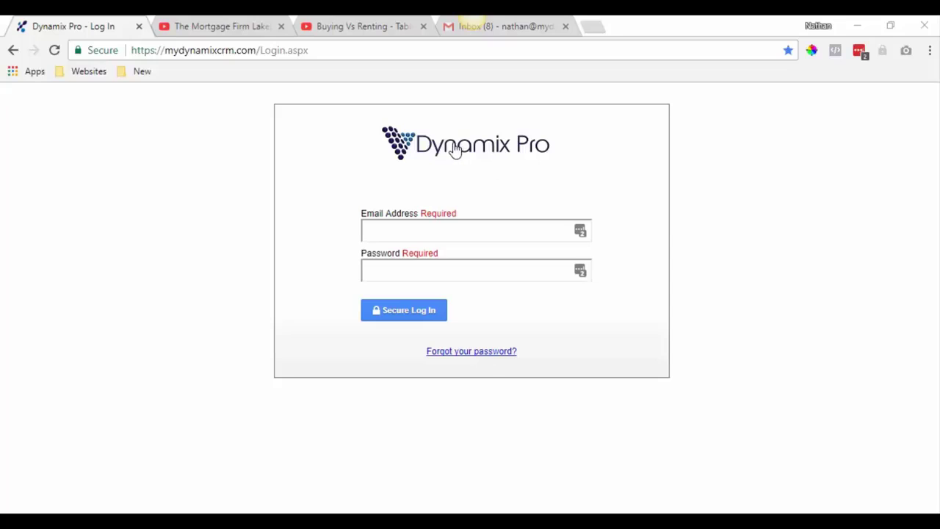
Step: Sign in to Dynamix Pro with the demo account's e-mail and password
left_click(154, 48)
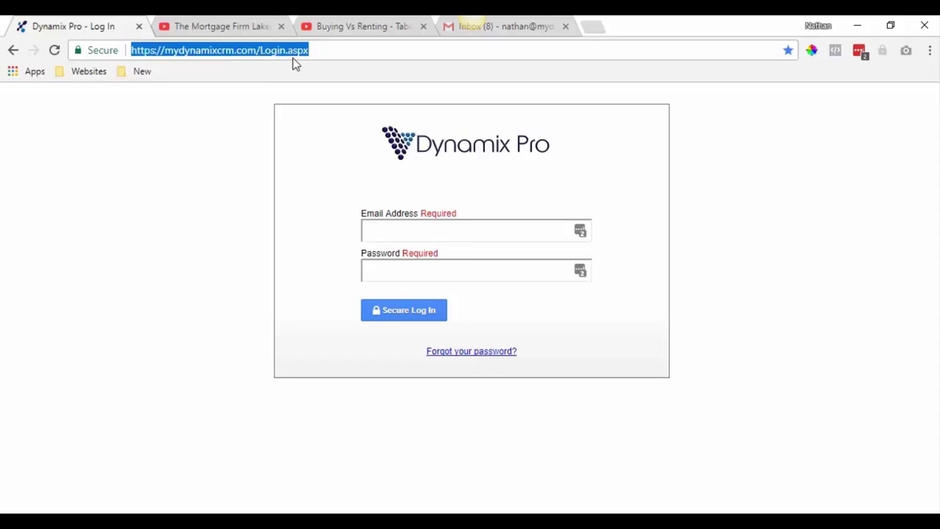
left_click(447, 230)
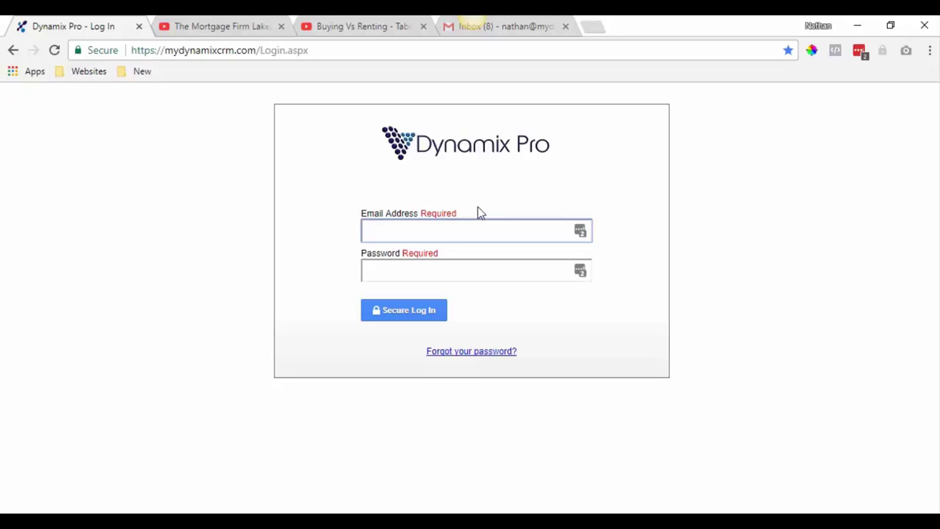
type("Nathan-Demo")
key("Tab")
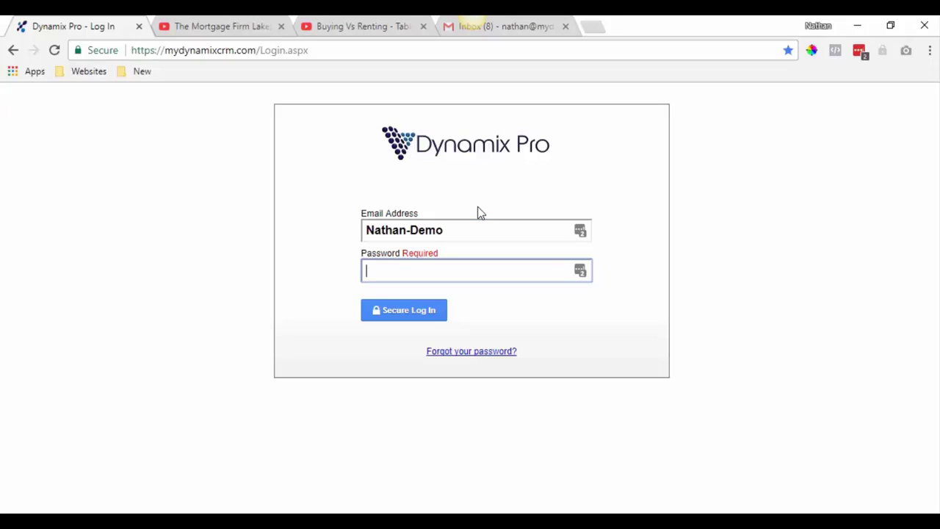
type("**********")
left_click(409, 313)
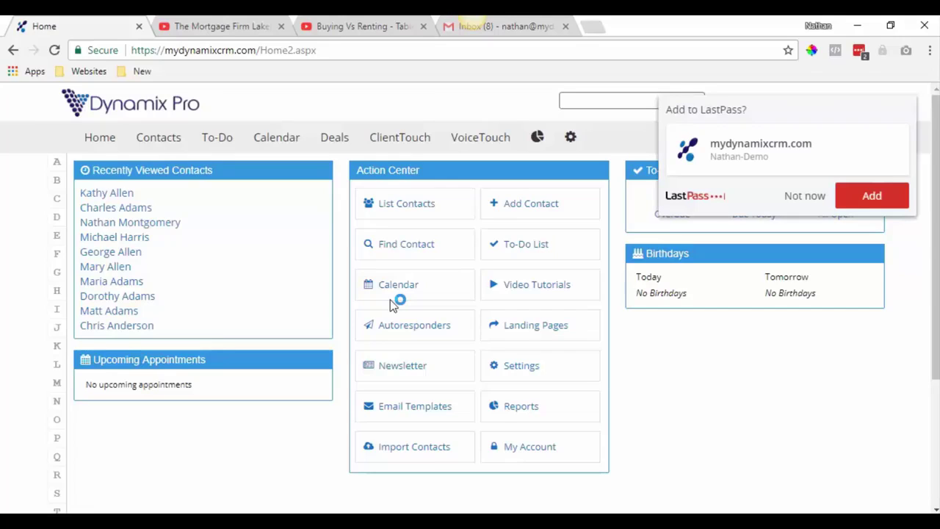
Step: Decline the password-save prompt and open the Calendar's Monthly view for November 2017
left_click(803, 196)
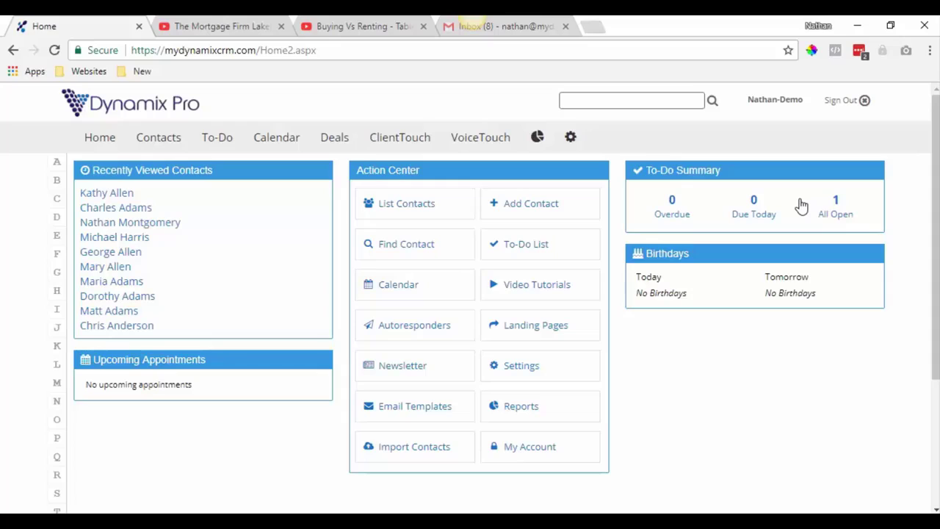
left_click(277, 141)
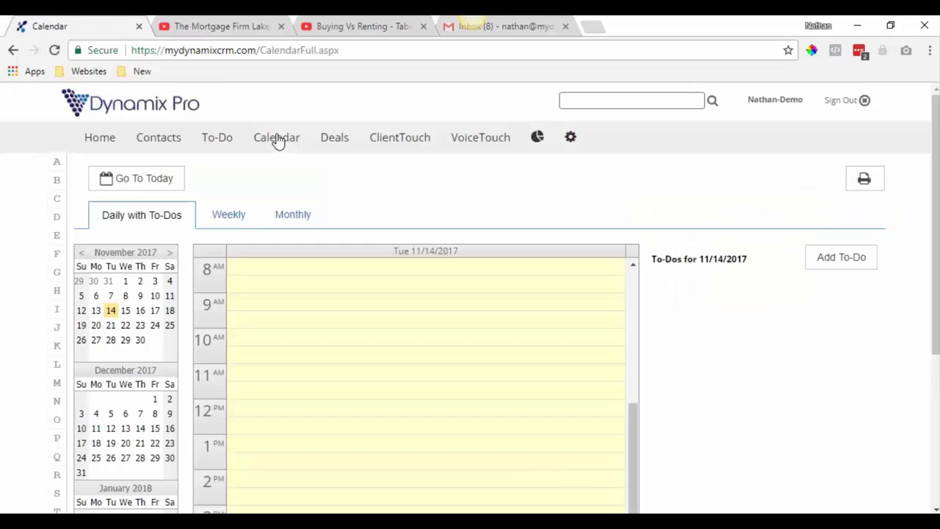
left_click(297, 214)
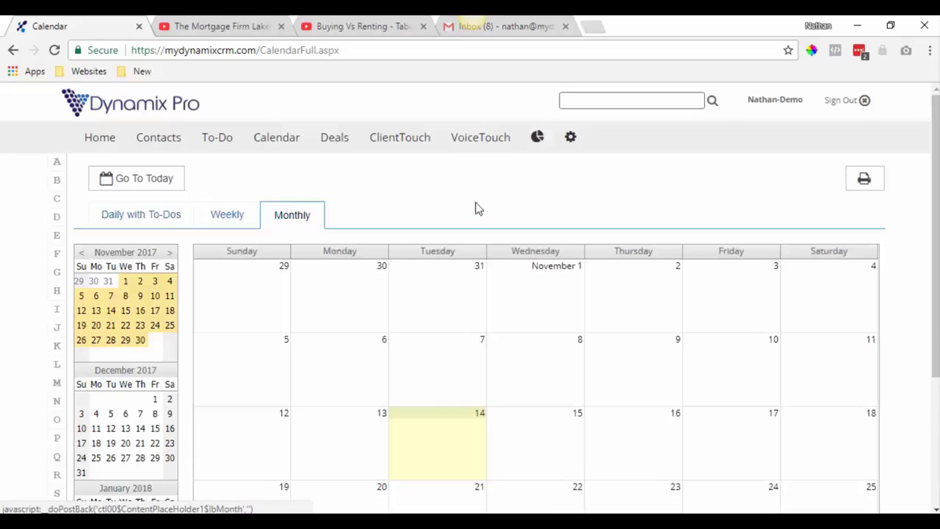
Step: Start a new appointment on November 16 titled 'Check Voicemails'
left_click(641, 448)
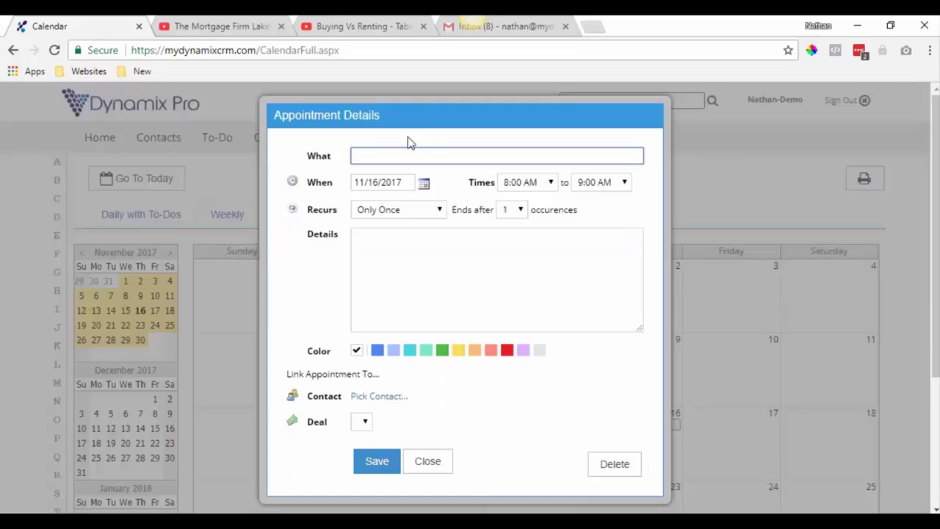
left_click(390, 154)
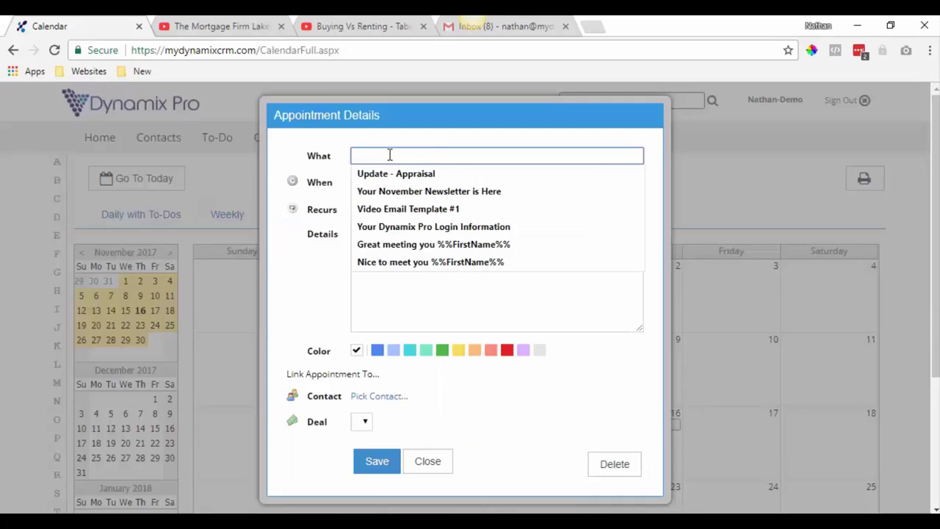
type("Check Vo")
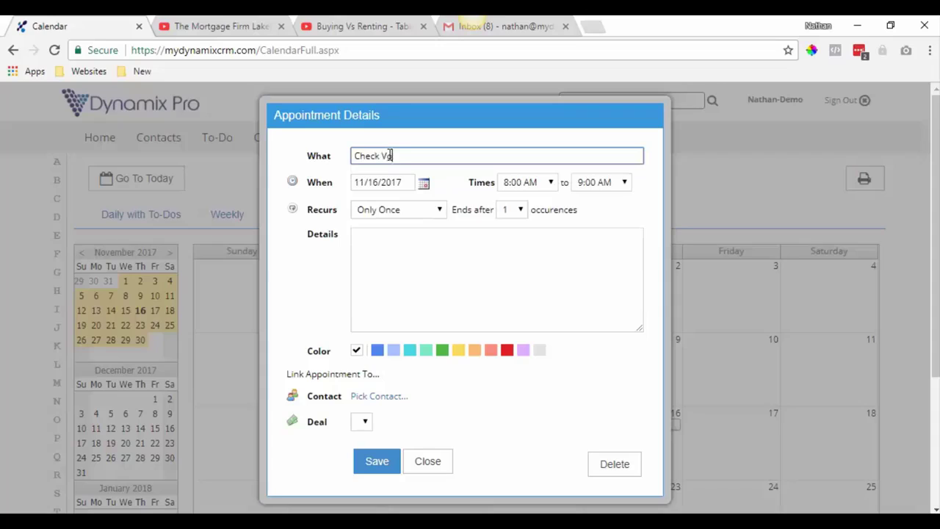
type("icemails")
Step: Set the appointment time to 8:30–8:45 AM
key("Tab")
key("Tab")
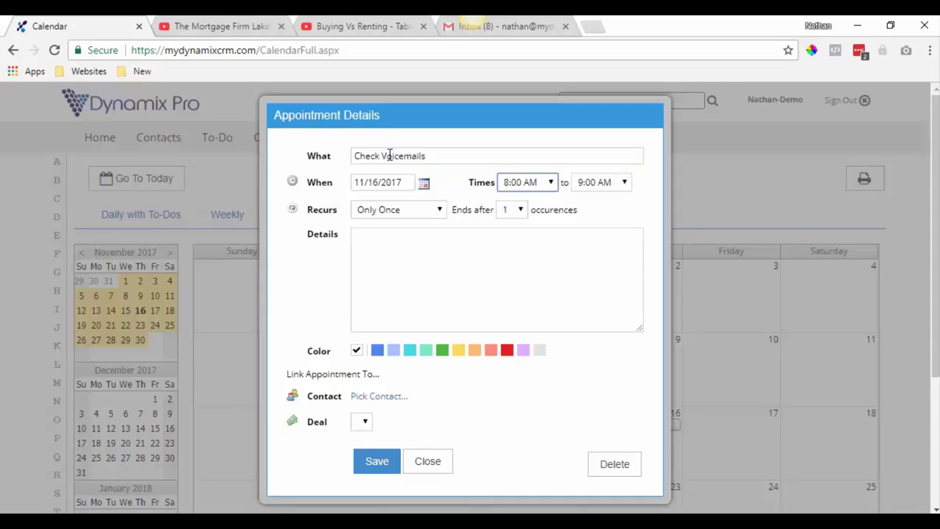
key("Down")
key("Down")
key("Tab")
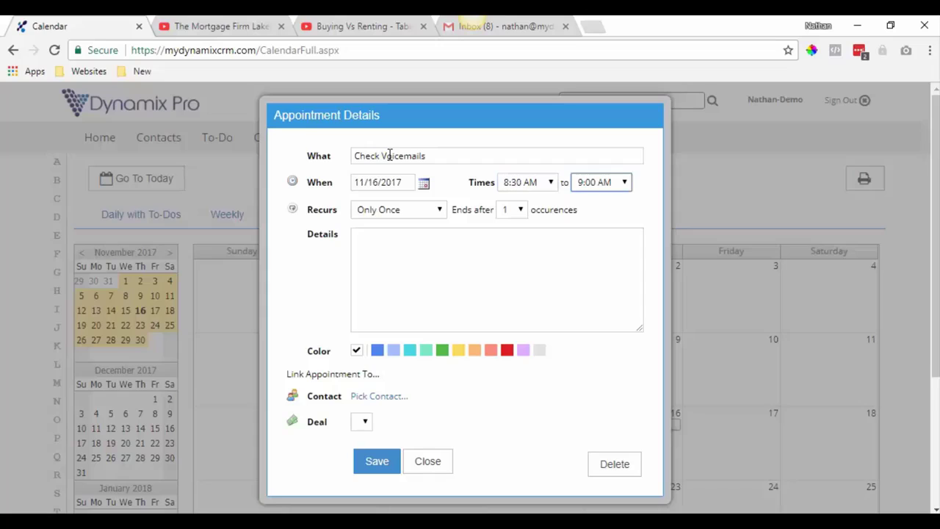
key("8")
key("Down")
key("Down")
key("Down")
left_click(622, 187)
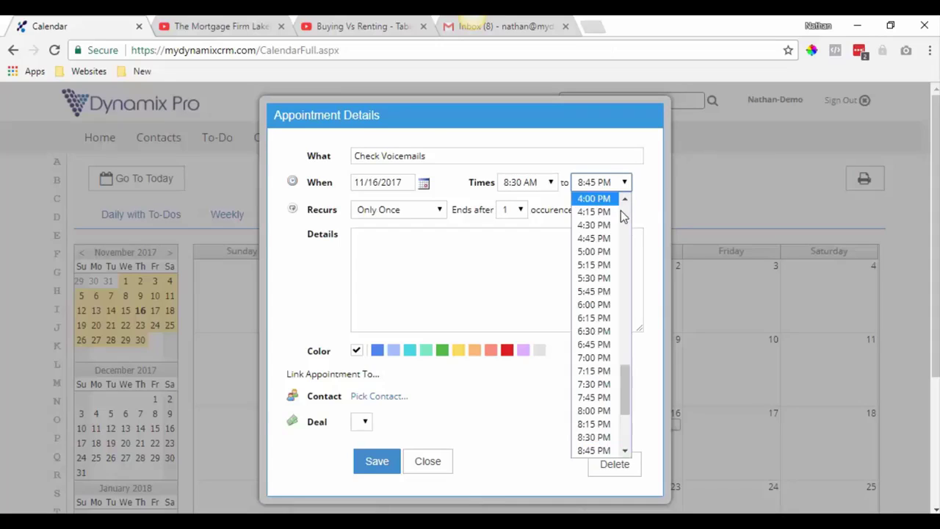
scroll(623, 213, "up", 3)
scroll(622, 214, "up", 8)
scroll(602, 250, "down", 2)
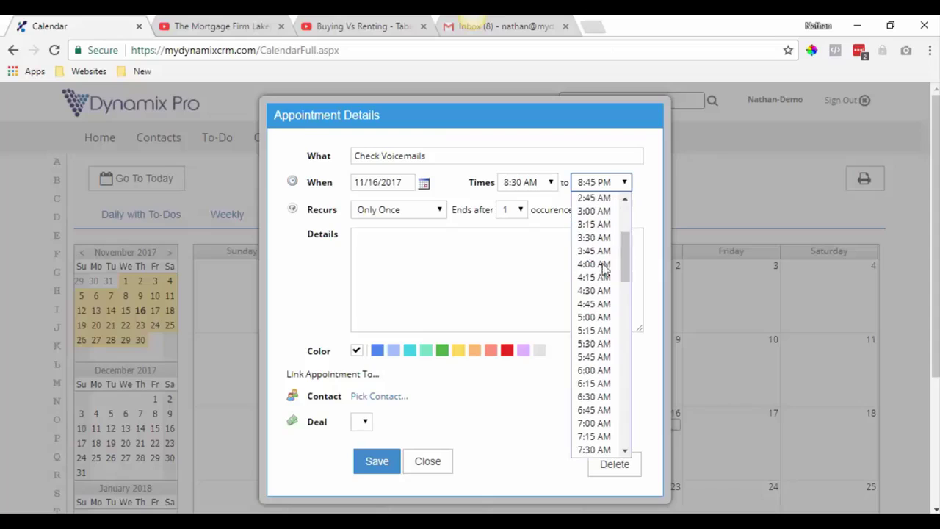
scroll(598, 277, "down", 2)
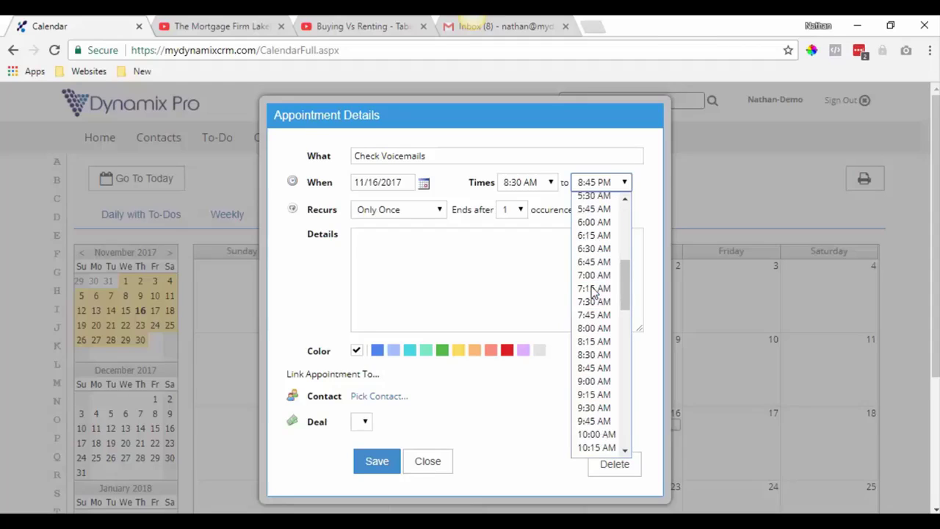
left_click(591, 368)
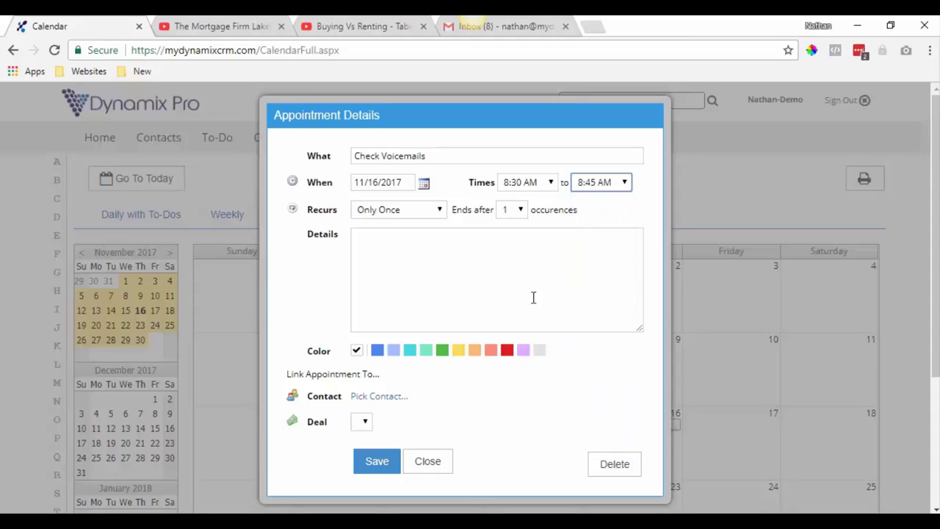
Step: Make it recur every weekday, ending after 52 occurrences, coloured blue
left_click(365, 211)
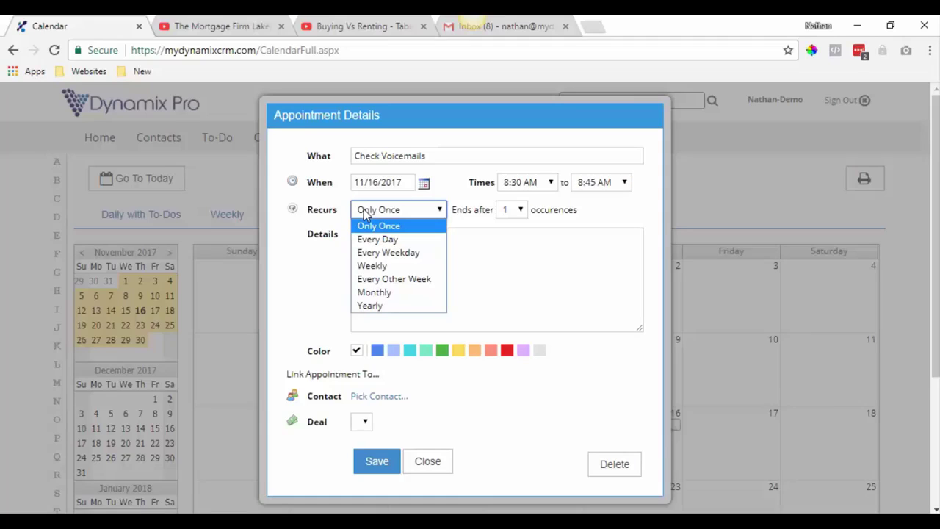
left_click(411, 258)
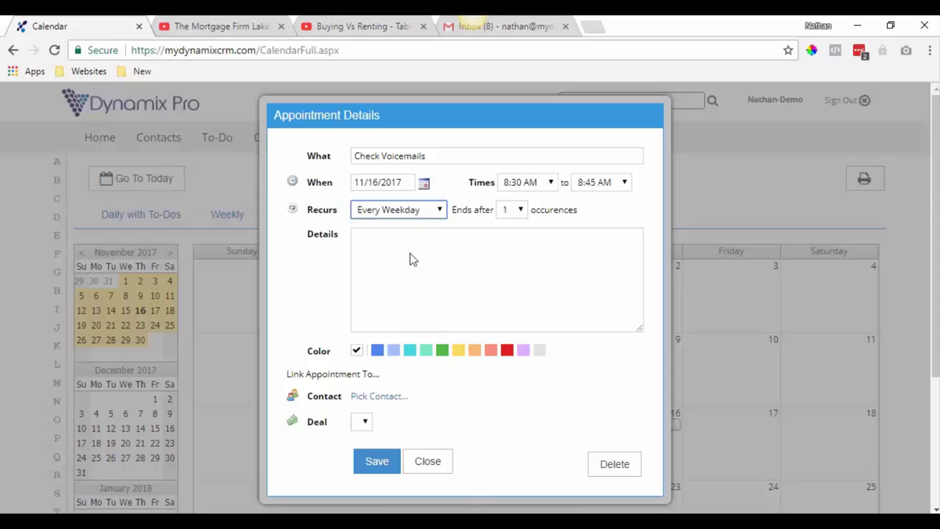
left_click(519, 212)
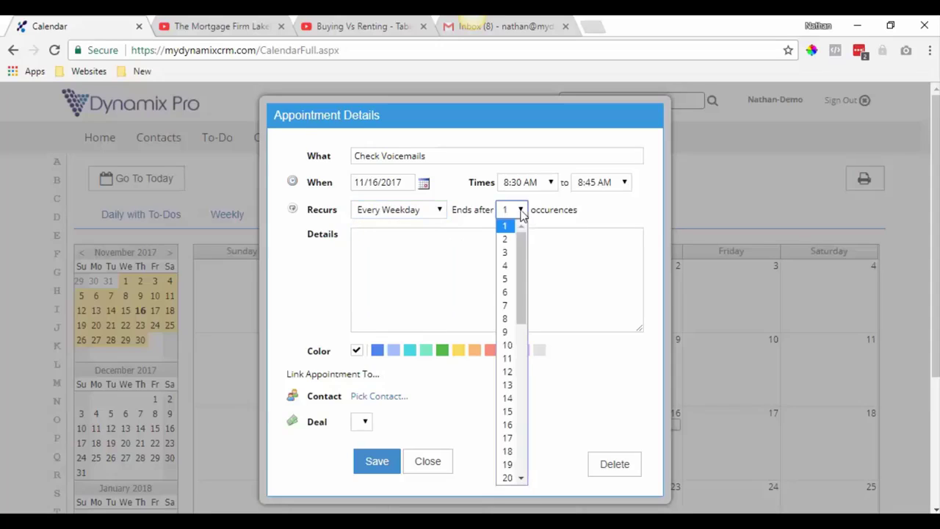
left_click_drag(530, 257, 532, 418)
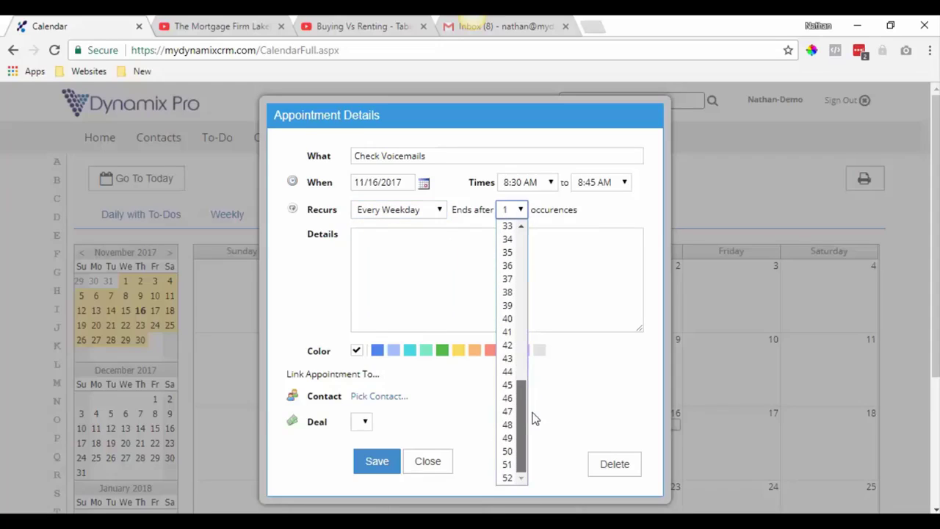
left_click(511, 478)
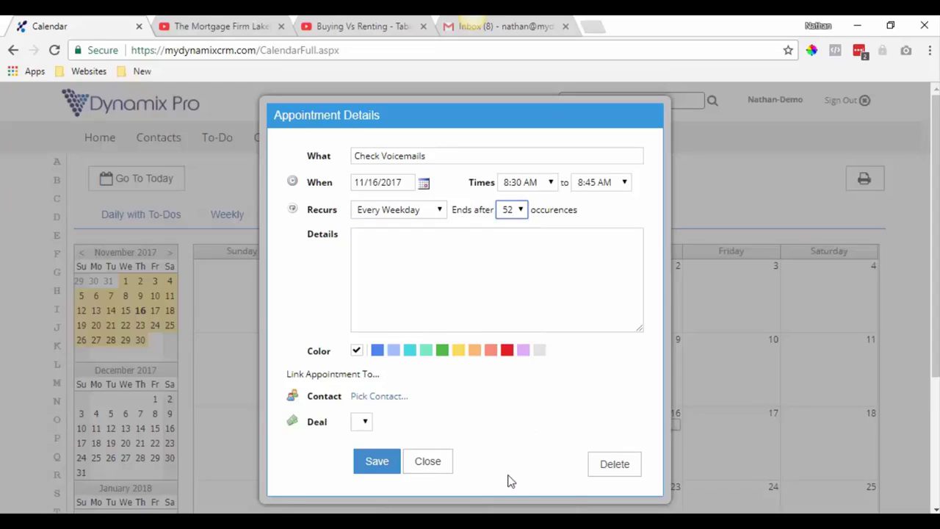
left_click(377, 351)
left_click(432, 285)
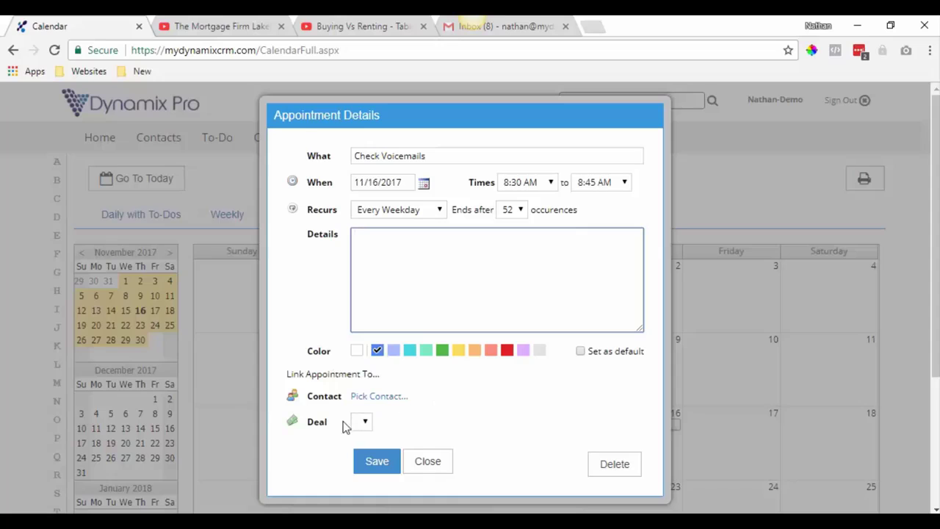
Step: Save the Check Voicemails series and review its weekday occurrences in December and November
left_click(375, 463)
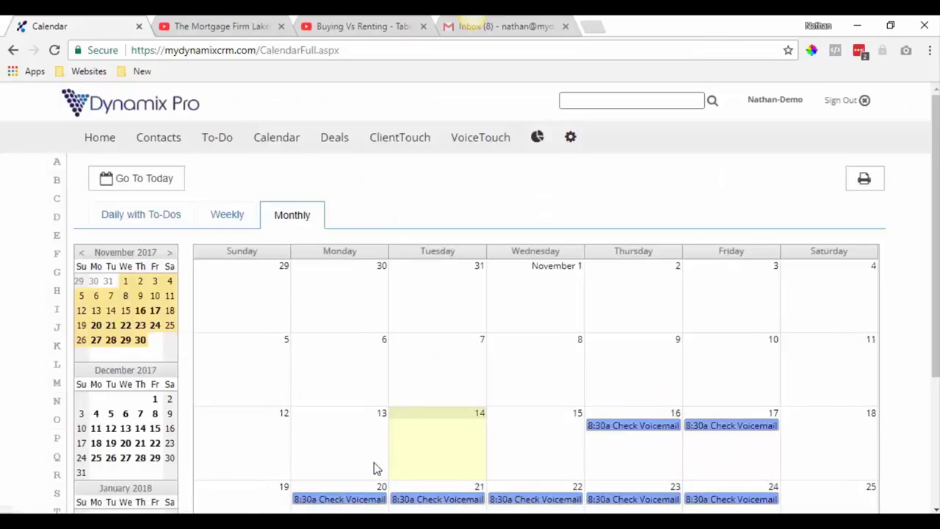
scroll(829, 282, "down", 2)
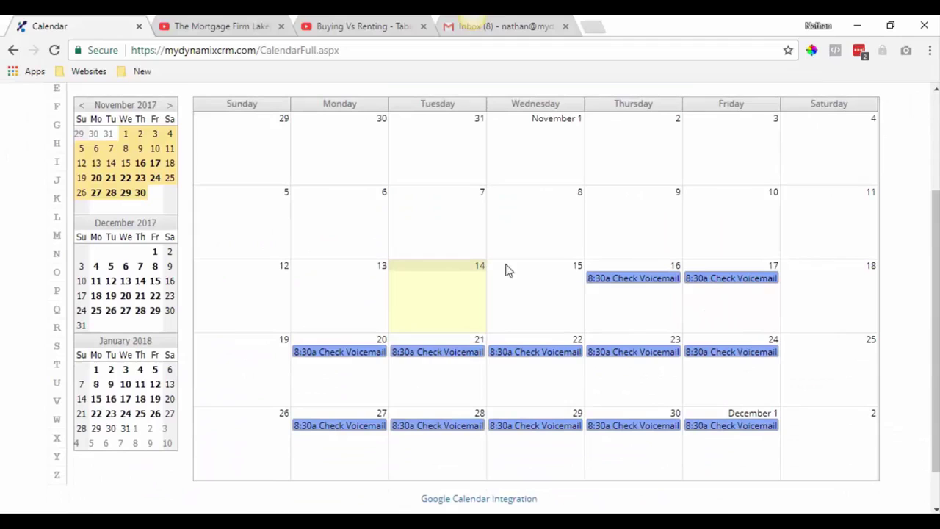
left_click(112, 288)
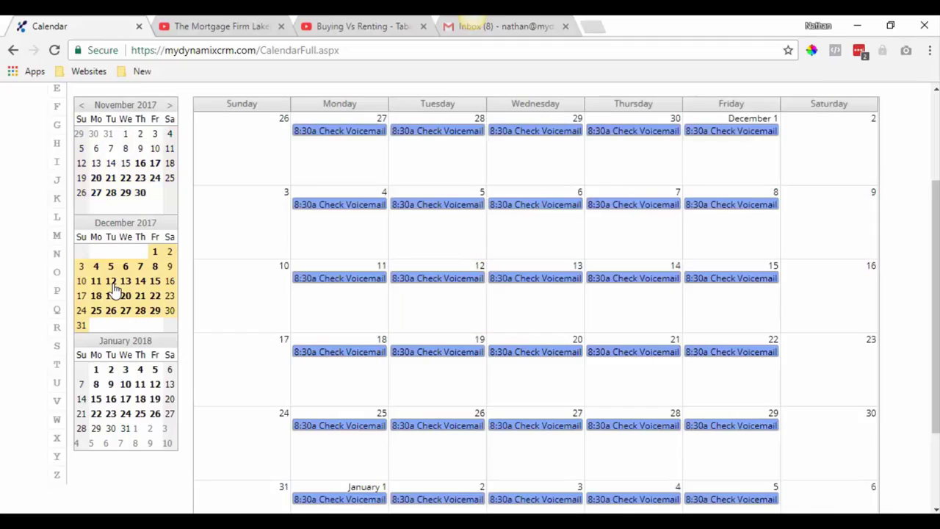
left_click(120, 185)
scroll(708, 286, "up", 2)
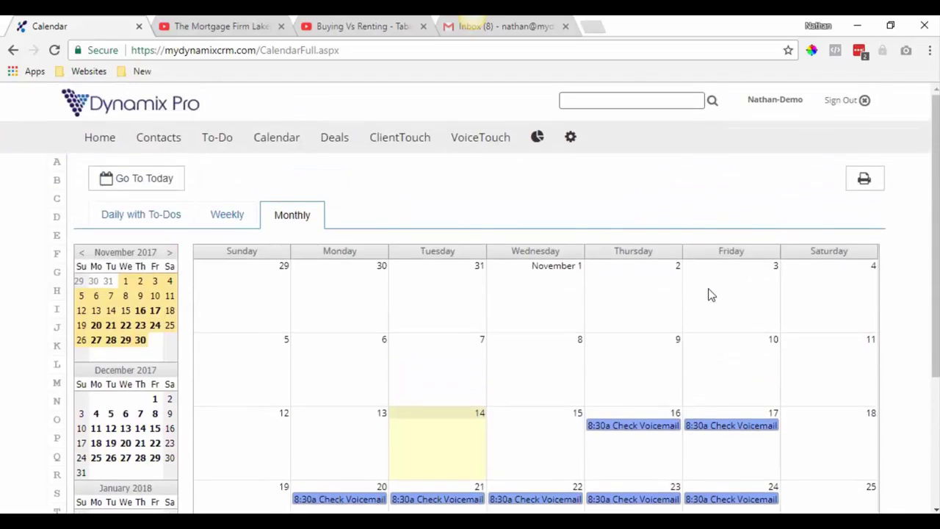
Step: Create a 'Check Emails' appointment on November 16 starting at 8:45 AM
left_click(641, 457)
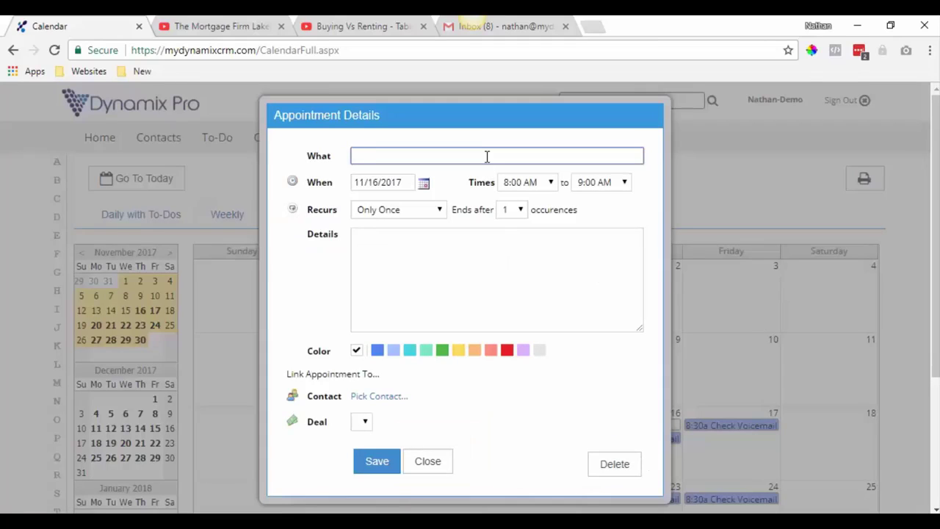
type("Check Emails")
key("Tab")
key("Tab")
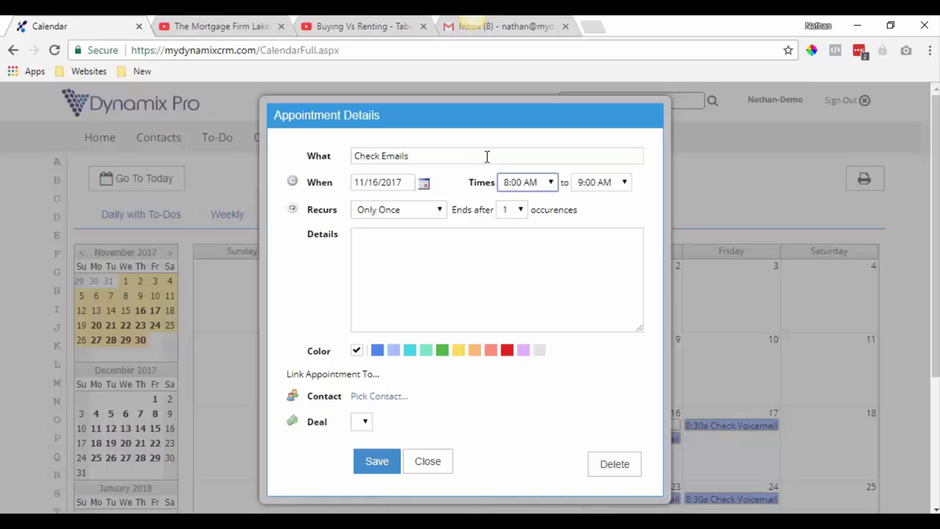
key("Down")
key("Down")
key("Down")
key("Tab")
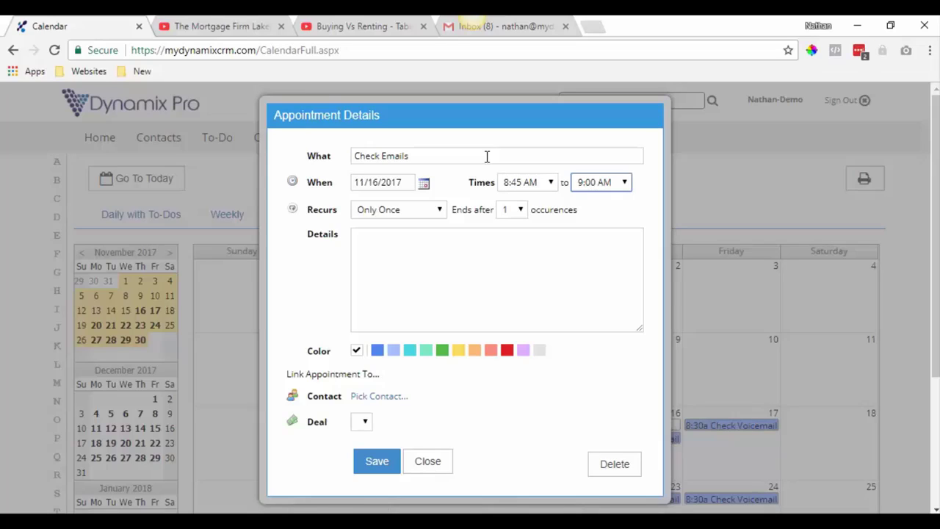
key("Tab")
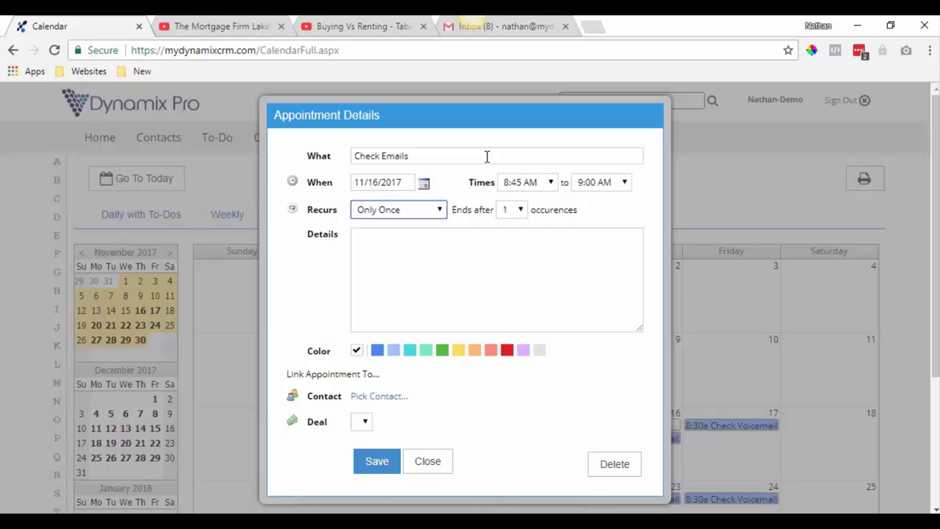
Step: Repeat it every weekday for 52 occurrences, colour it yellow, and save
left_click(423, 215)
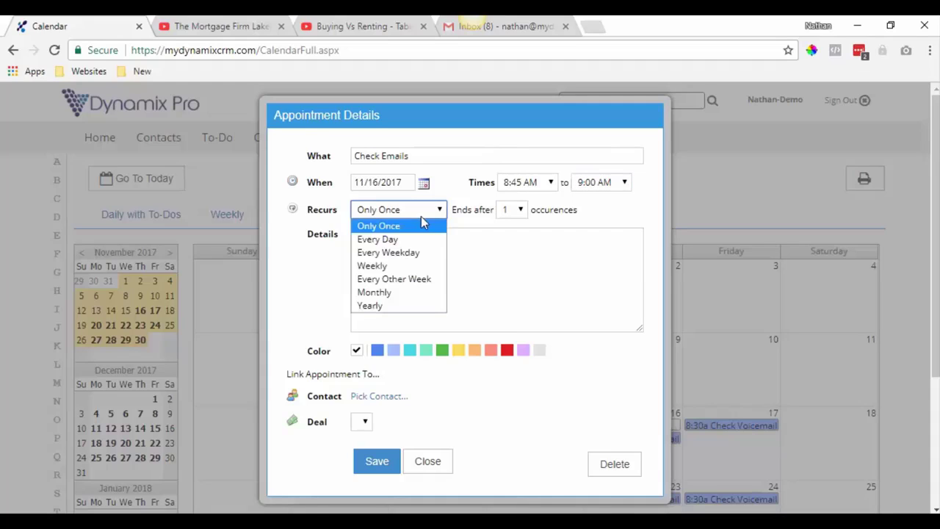
left_click(417, 253)
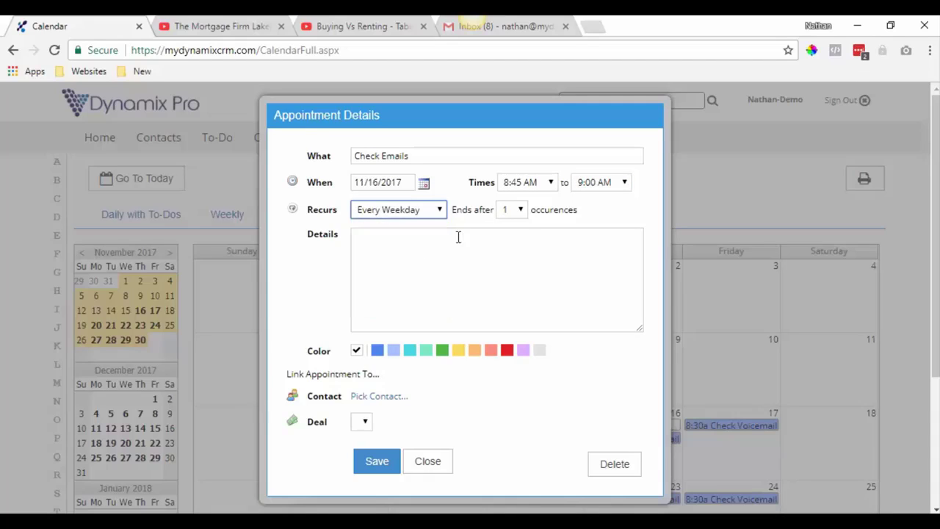
left_click(520, 211)
left_click_drag(524, 243, 524, 419)
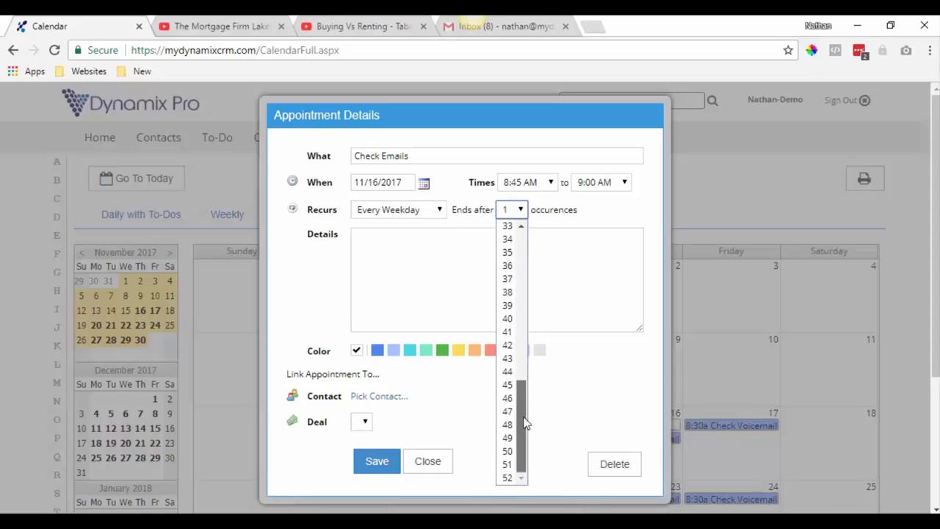
left_click(507, 479)
left_click(458, 285)
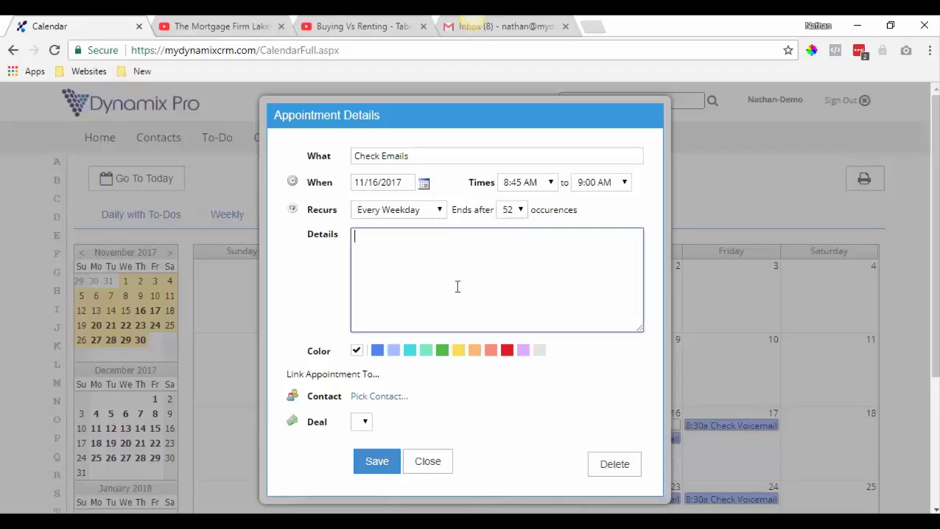
left_click(458, 350)
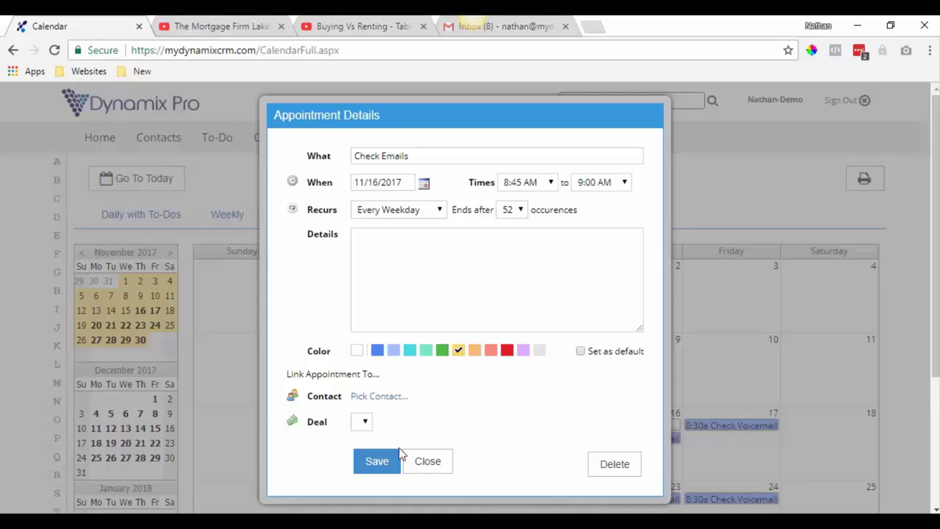
left_click(378, 464)
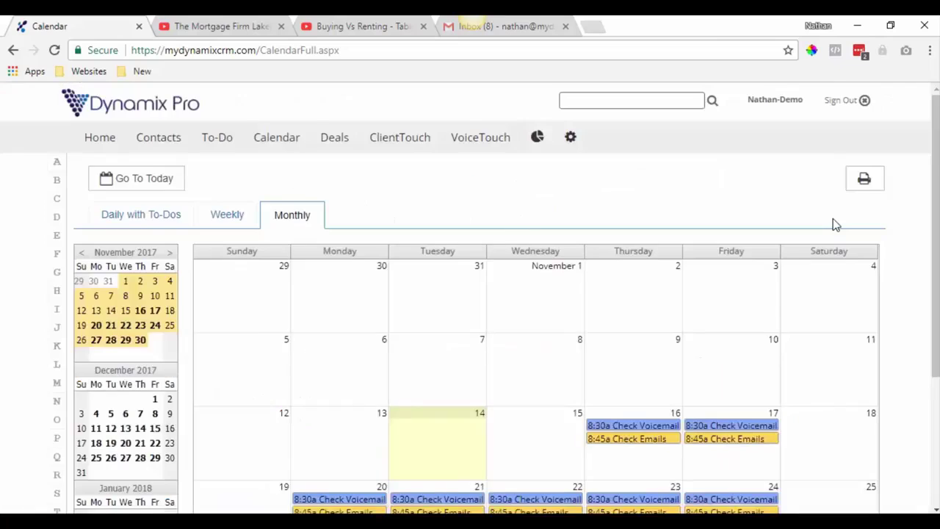
Step: Open a blank appointment form on Thursday, November 16
scroll(830, 216, "down", 2)
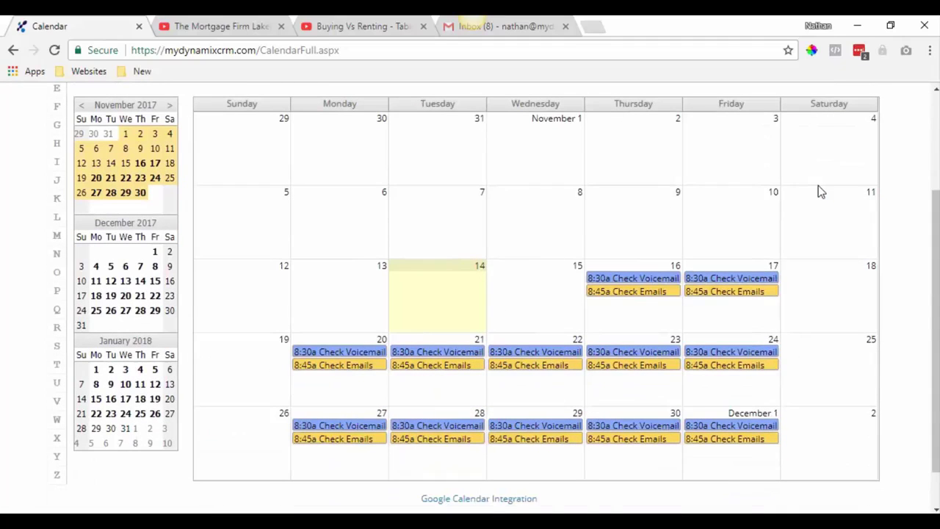
left_click(622, 312)
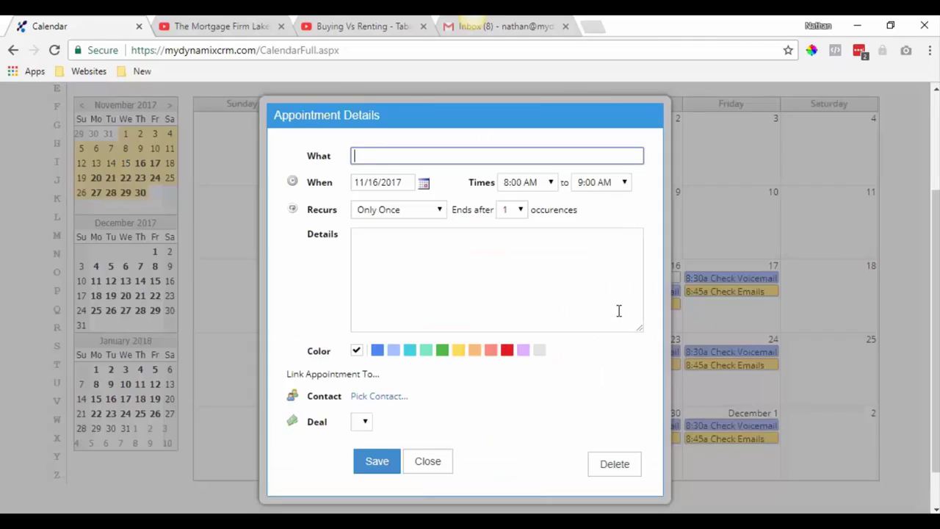
Step: Title the appointment 'Work on Active Sales Force' and set it to 9:00–9:30 AM
type("Work on Active Sales Force")
key("Tab")
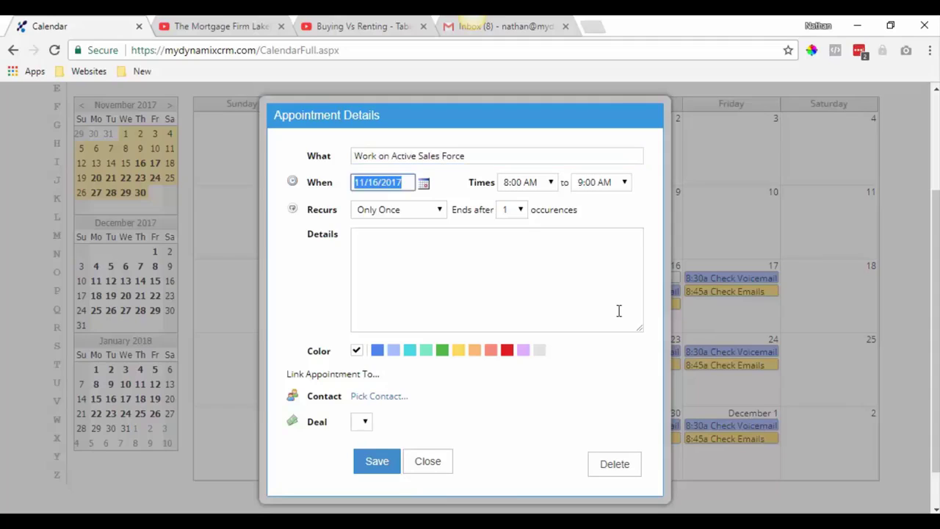
left_click(531, 187)
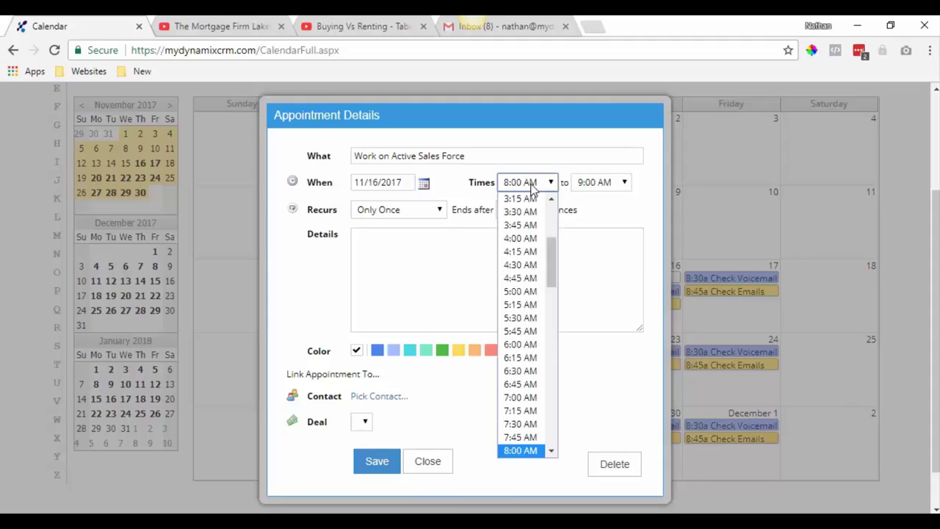
key("Down")
key("Down")
key("Down")
key("Down")
key("Return")
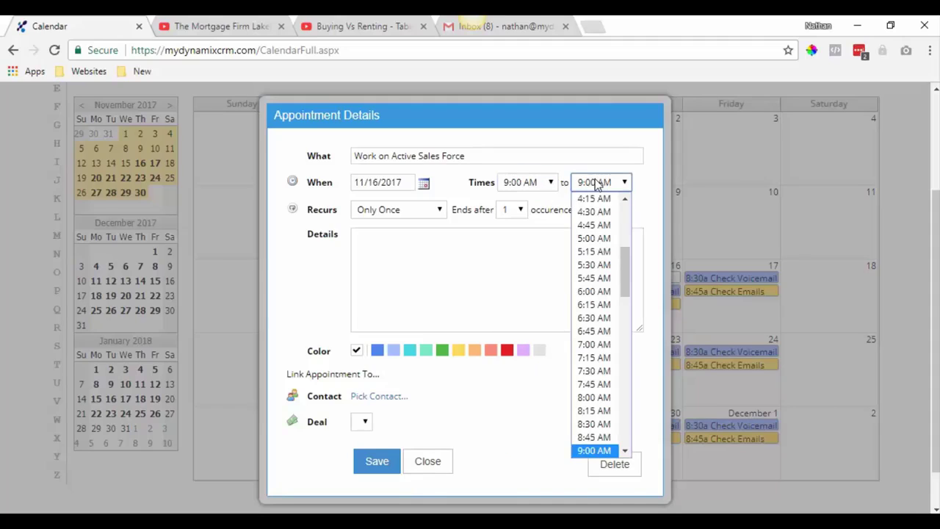
scroll(595, 330, "down", 3)
left_click(595, 339)
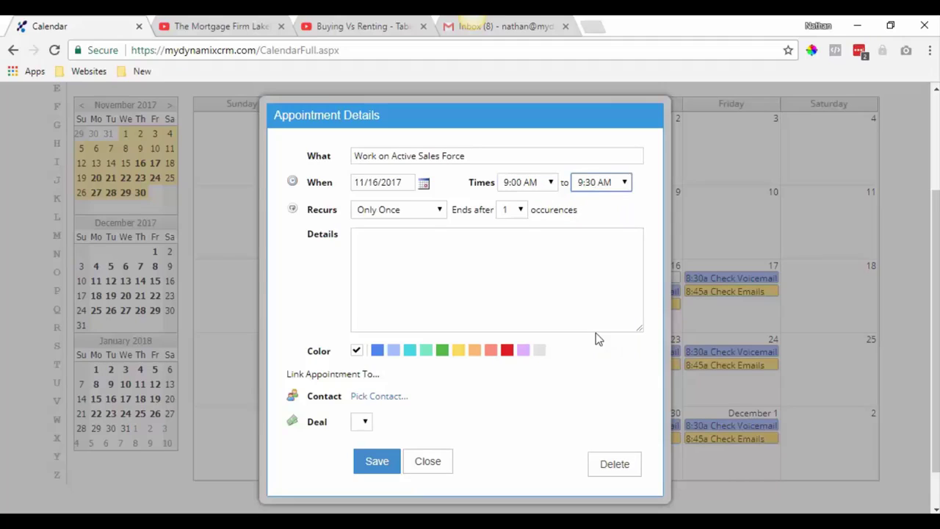
Step: Make it repeat every day for 52 occurrences, coloured purple
left_click(382, 212)
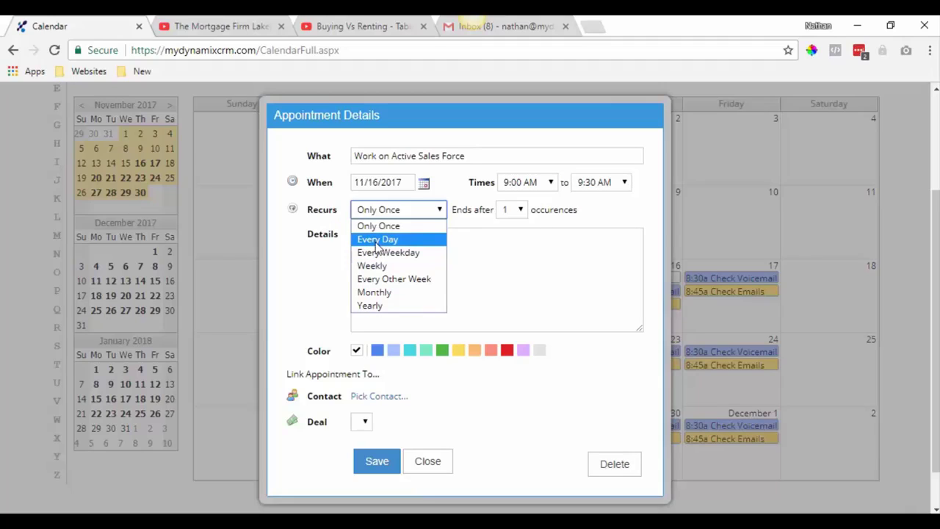
left_click(377, 241)
left_click(524, 210)
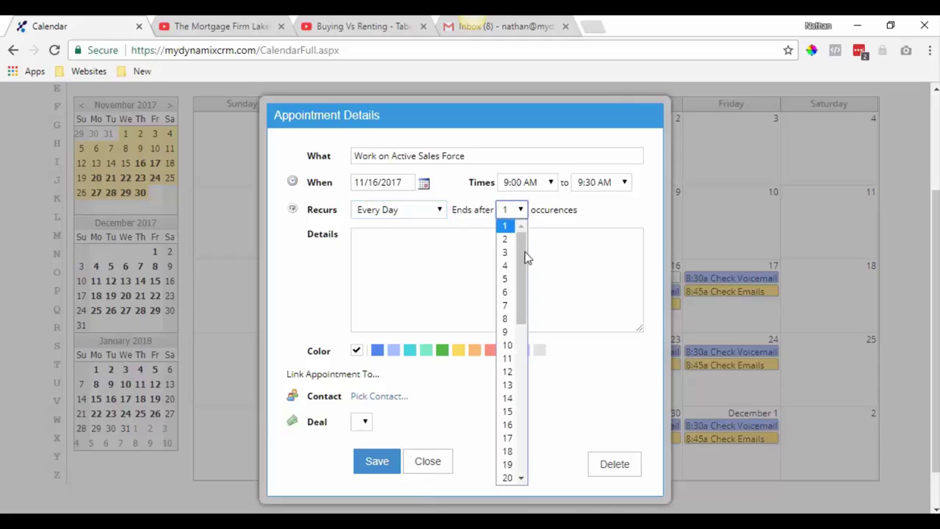
scroll(519, 359, "down", 1)
left_click(515, 209)
scroll(508, 384, "down", 1)
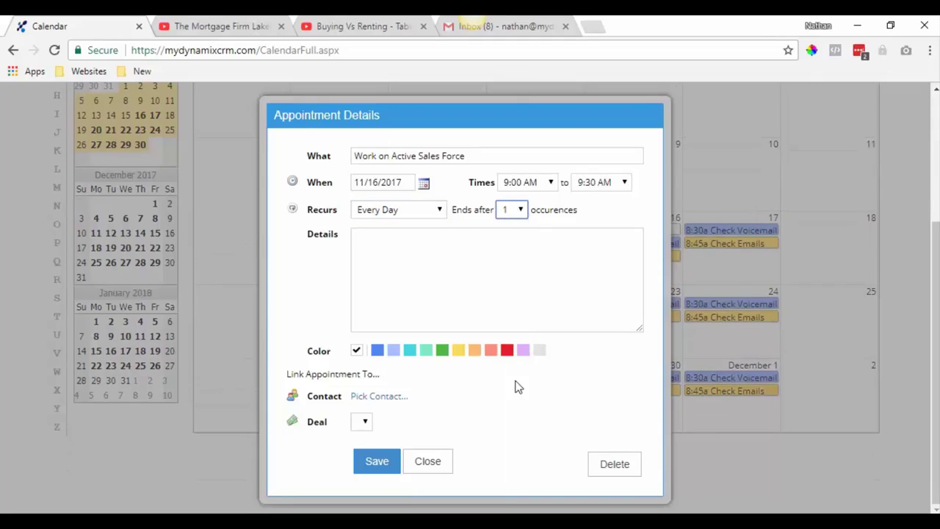
left_click(512, 207)
scroll(506, 301, "down", 6)
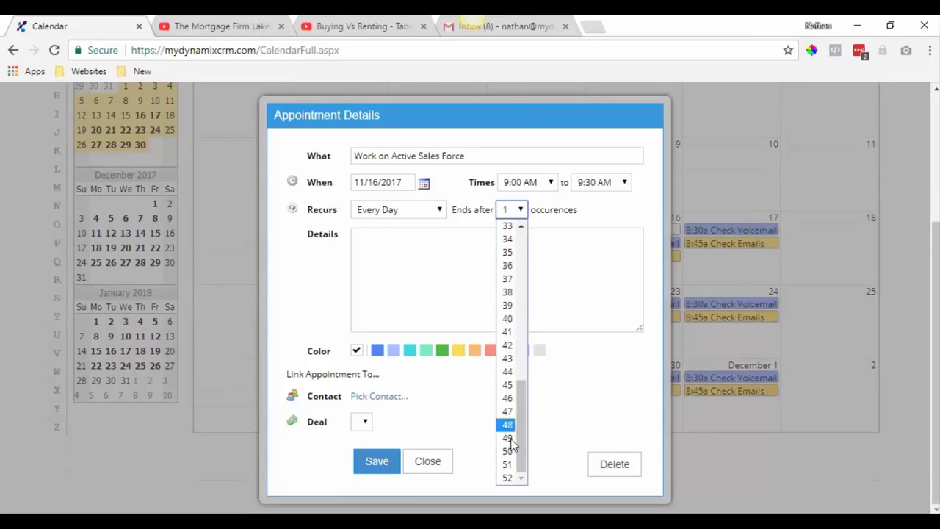
left_click(505, 478)
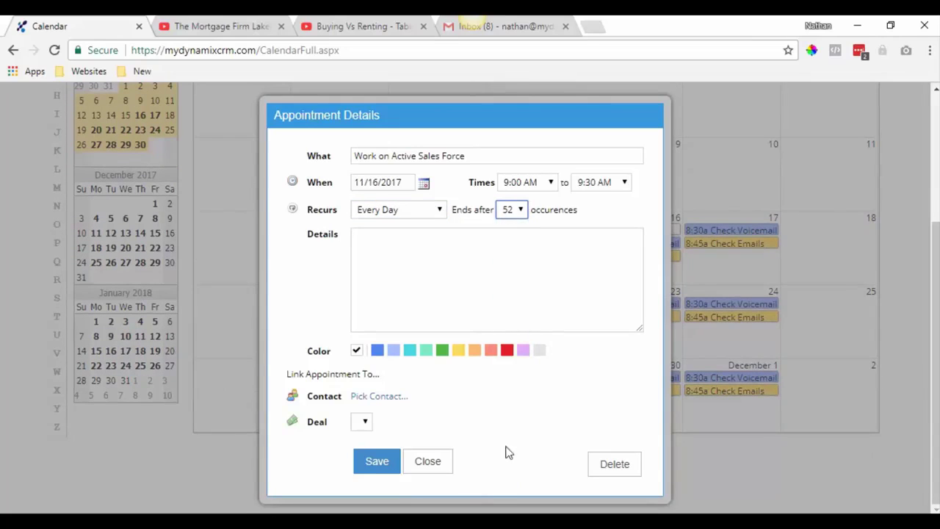
left_click(522, 352)
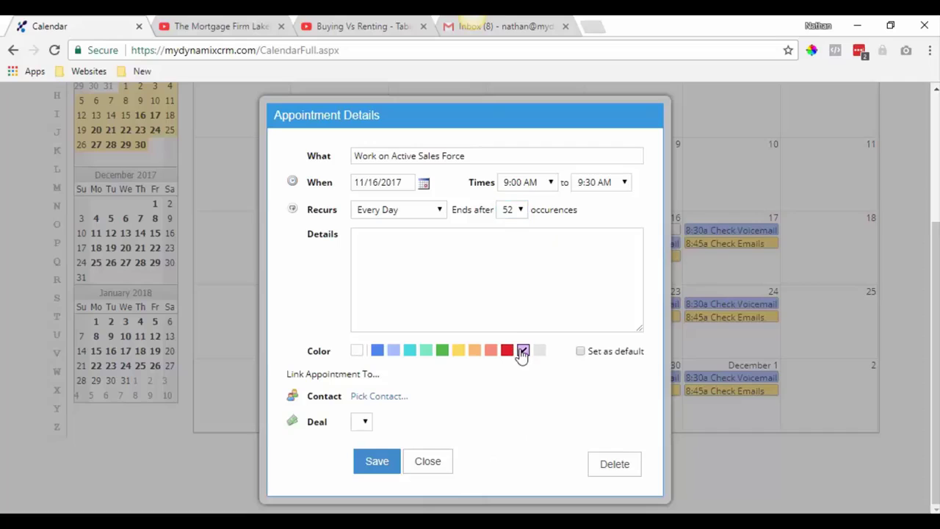
Step: Save the daily 'Work on Active Sales Force' series, then delete all its recurrences
left_click(376, 463)
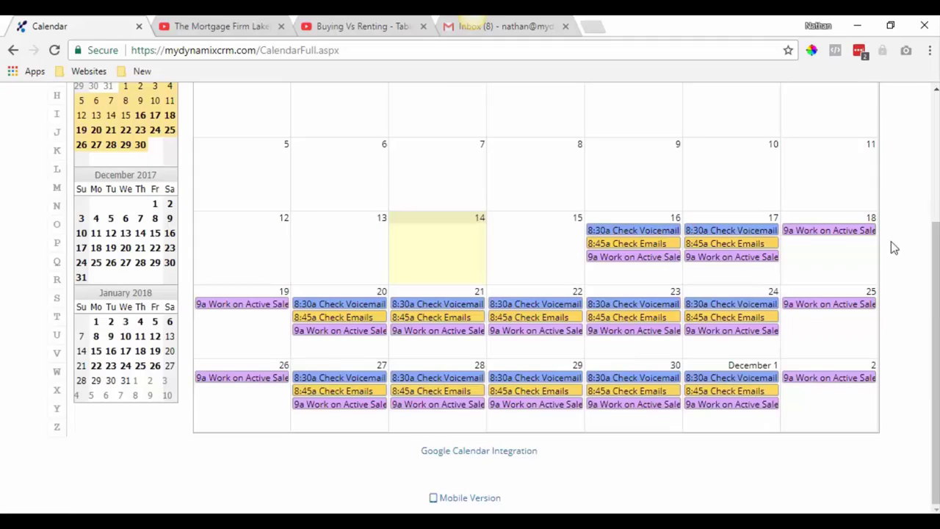
left_click(642, 256)
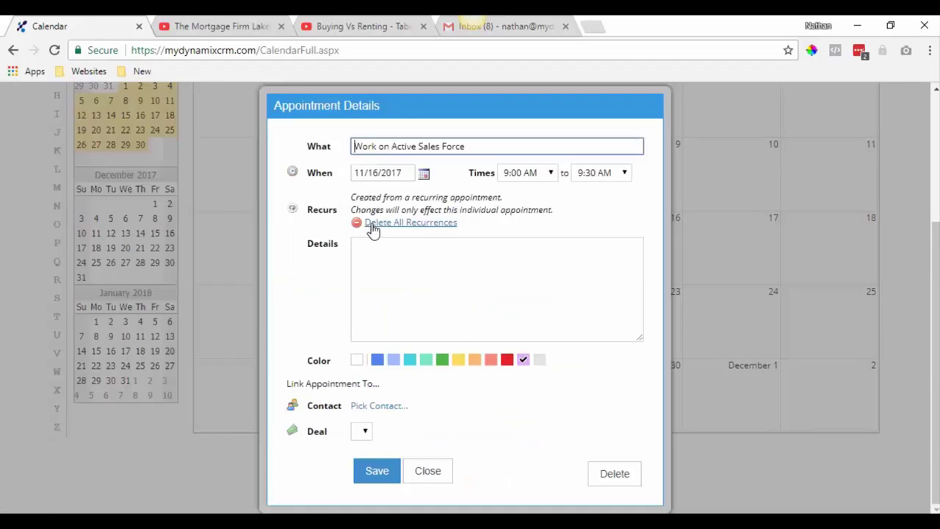
left_click(434, 229)
left_click(525, 136)
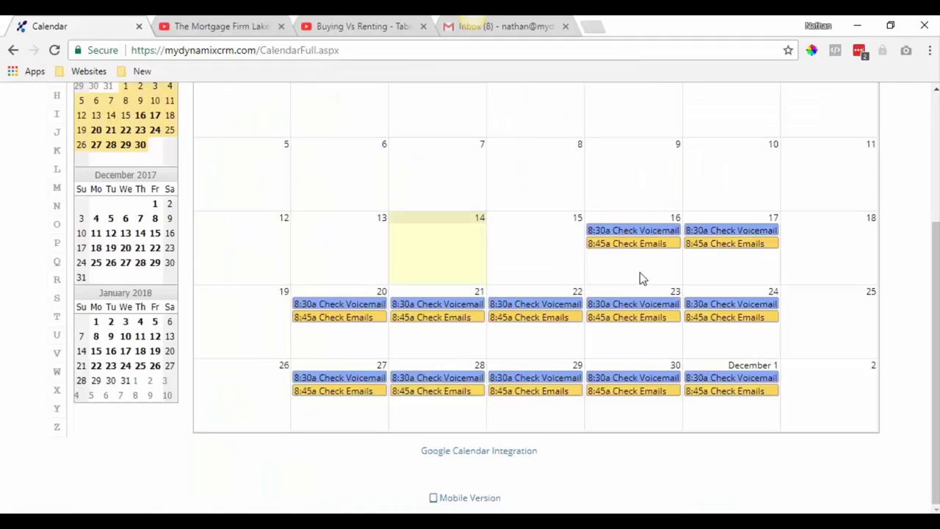
Step: Create 'Work On Active Sales Force Program' on November 16 from 9:00 to 9:30 AM
left_click(640, 273)
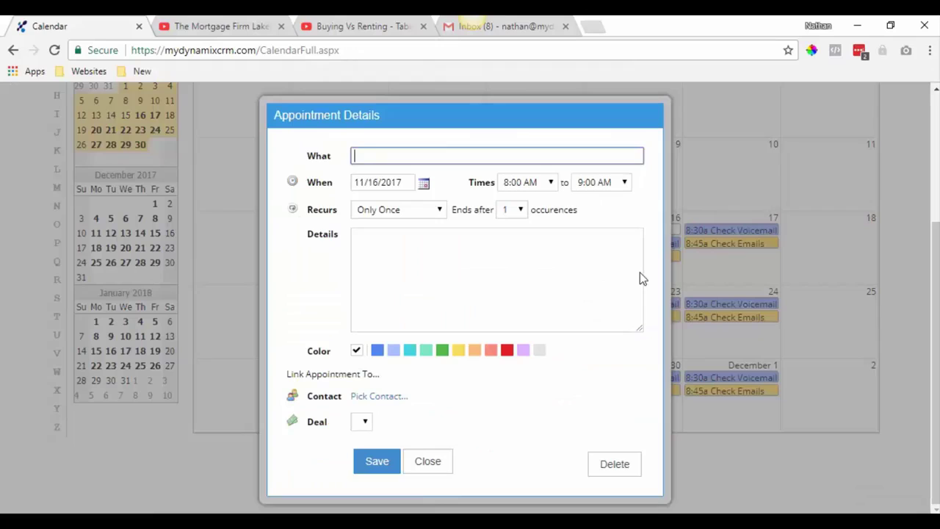
type("Work On Active Sales For")
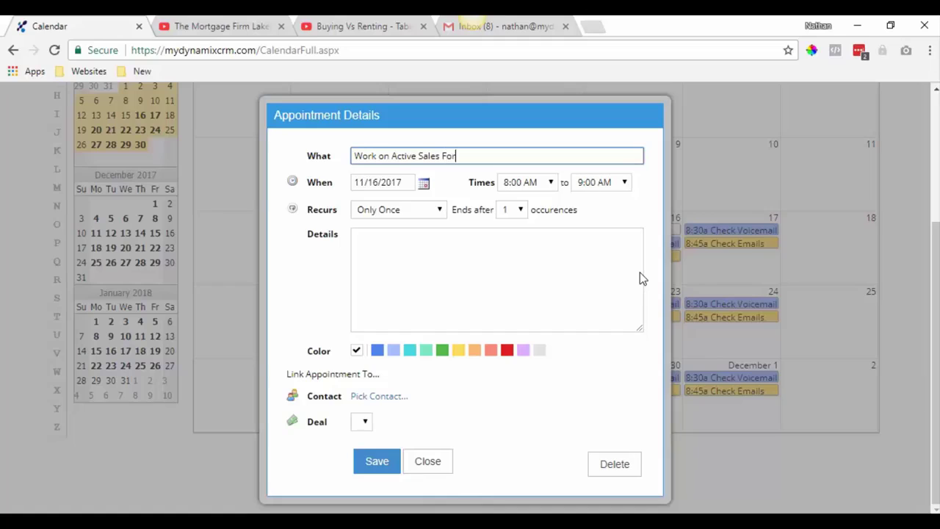
type("ce Program")
left_click(552, 184)
scroll(541, 330, "down", 10)
scroll(522, 282, "up", 4)
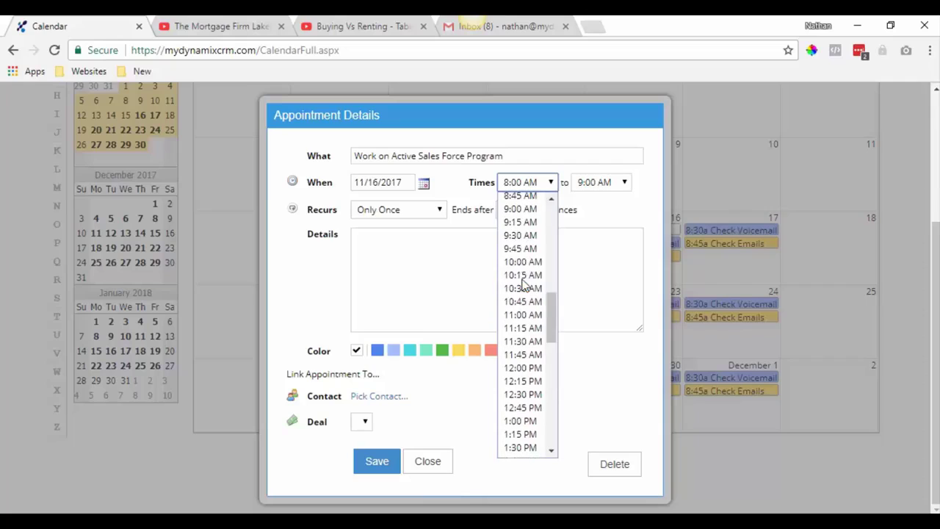
left_click(517, 210)
left_click(590, 183)
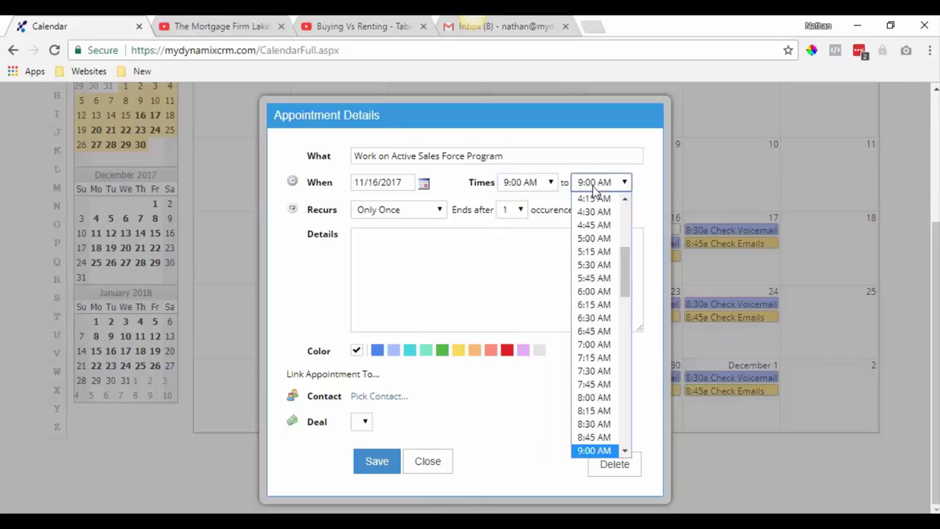
scroll(594, 338, "down", 3)
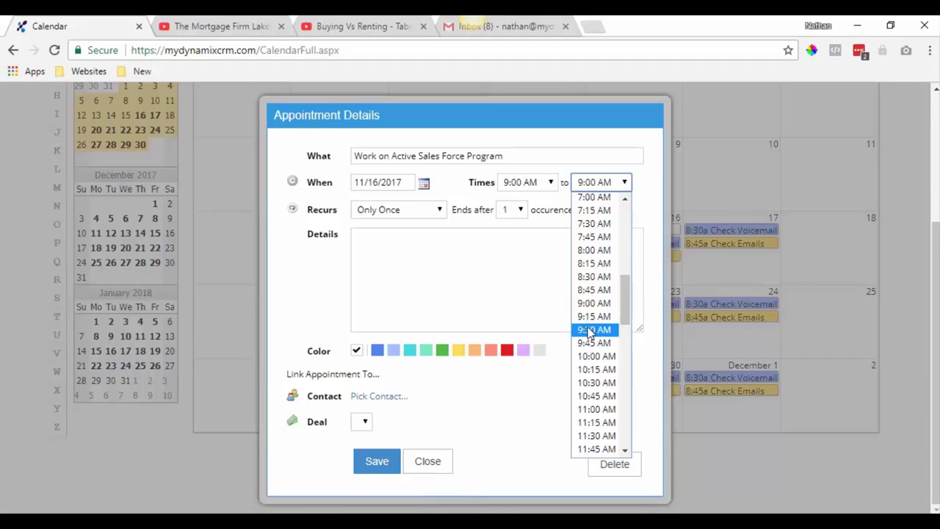
left_click(589, 331)
Step: Repeat it every weekday for 52 occurrences, colour it purple, and save
left_click(405, 210)
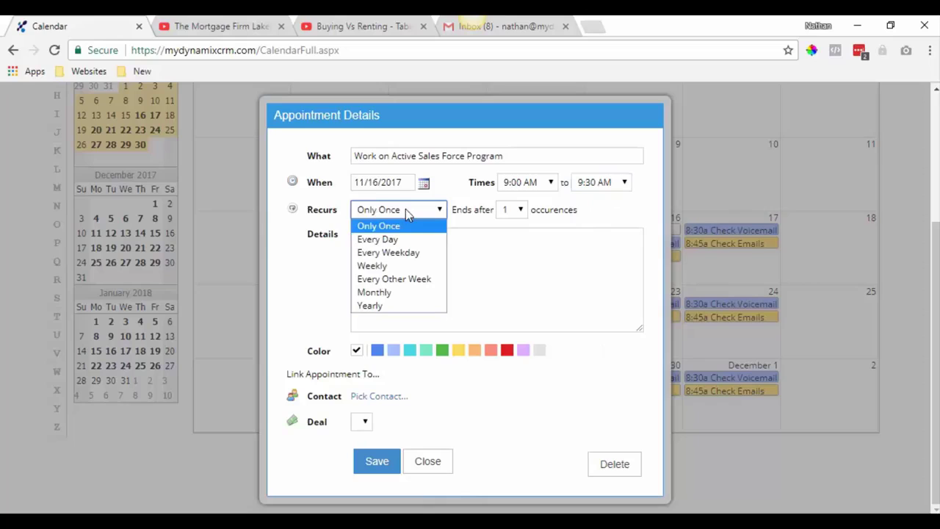
left_click(394, 257)
left_click(510, 210)
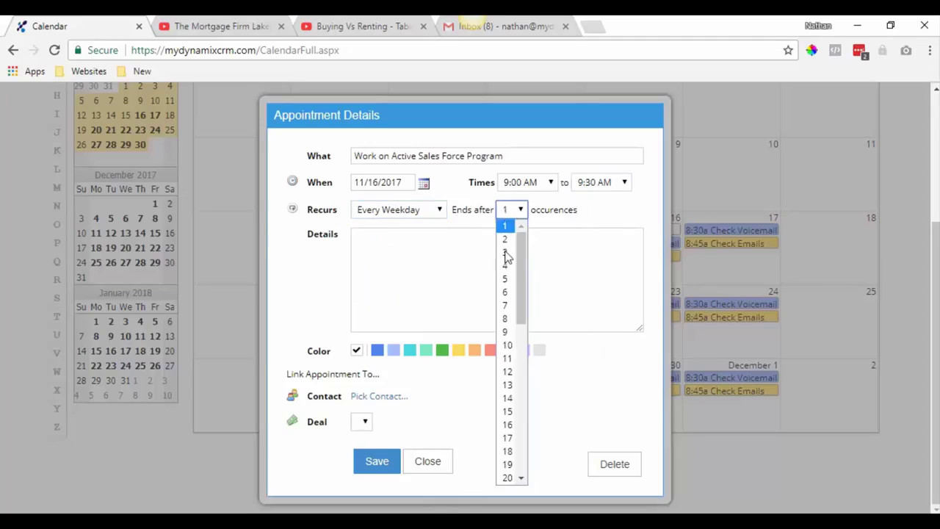
scroll(511, 330, "down", 6)
left_click(507, 478)
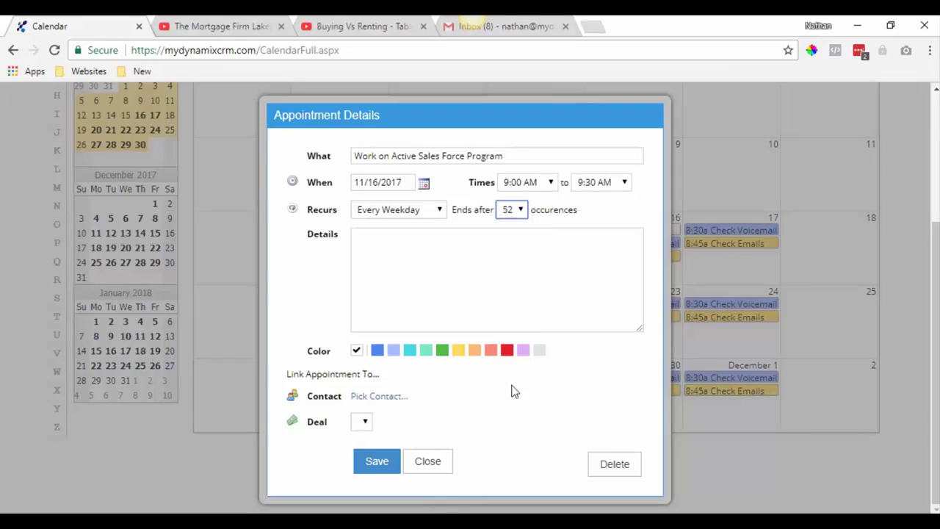
left_click(522, 350)
left_click(390, 473)
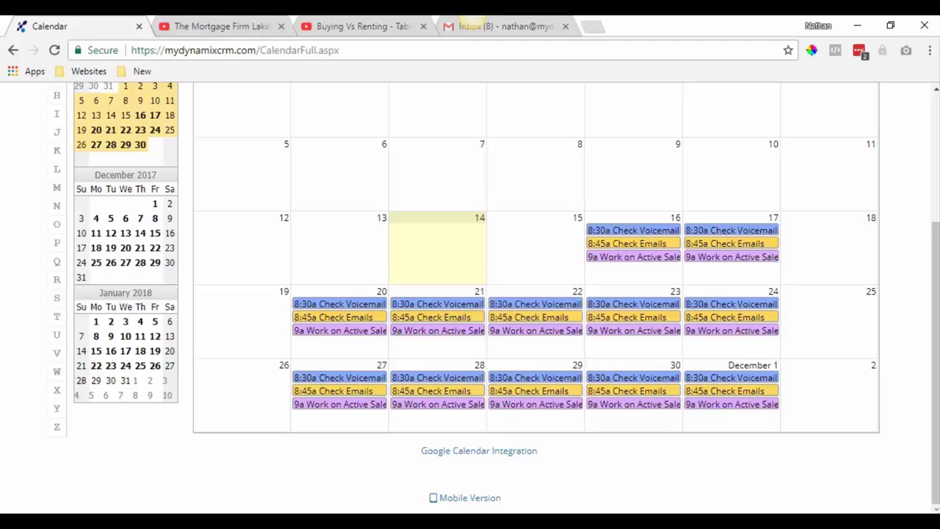
Step: Switch to the Daily with To-Dos view for 11/1/2017 and cancel a new to-do
scroll(571, 341, "up", 3)
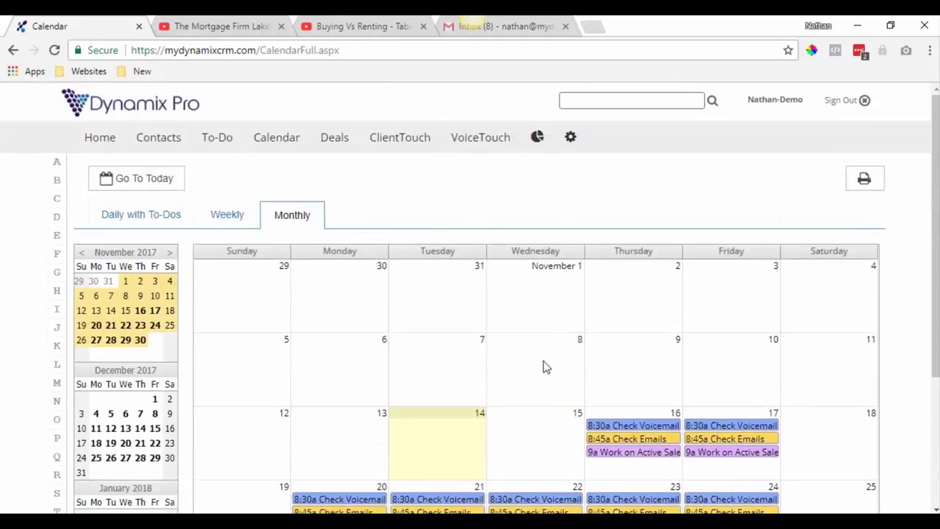
left_click(147, 215)
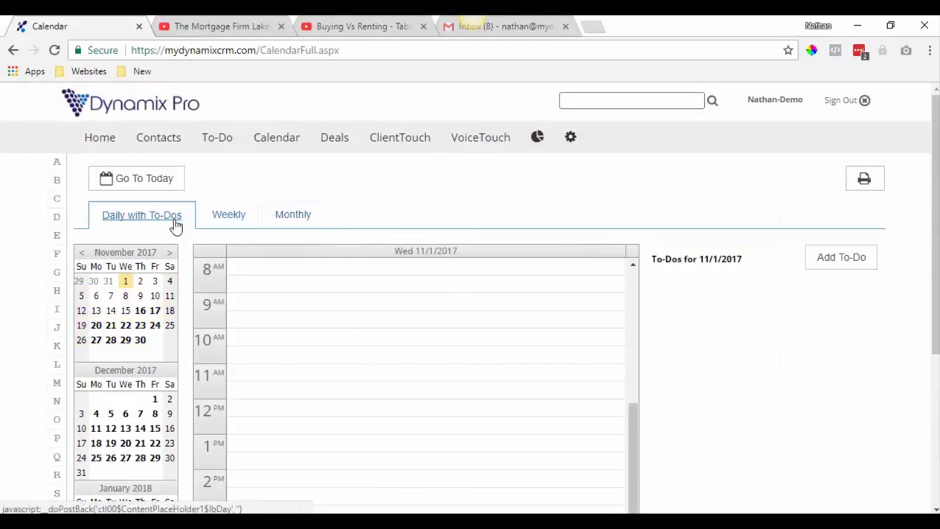
left_click(837, 269)
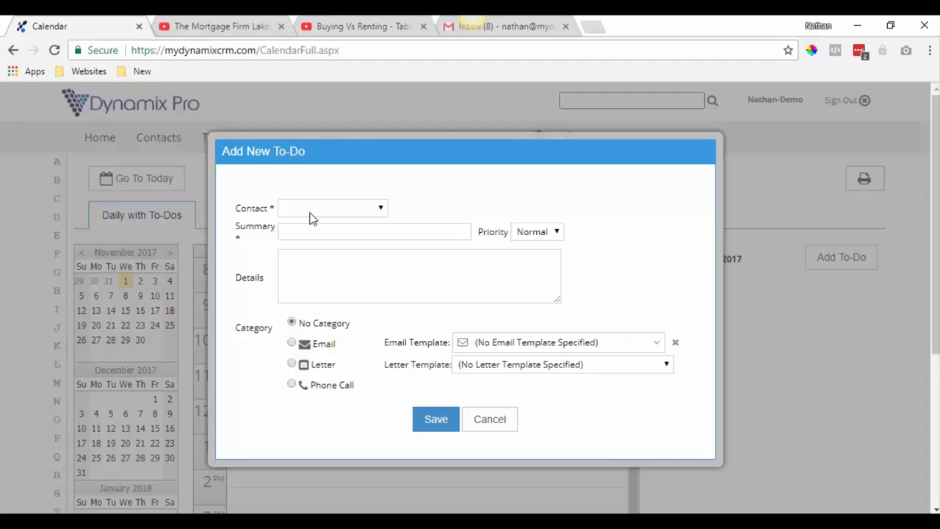
left_click(495, 423)
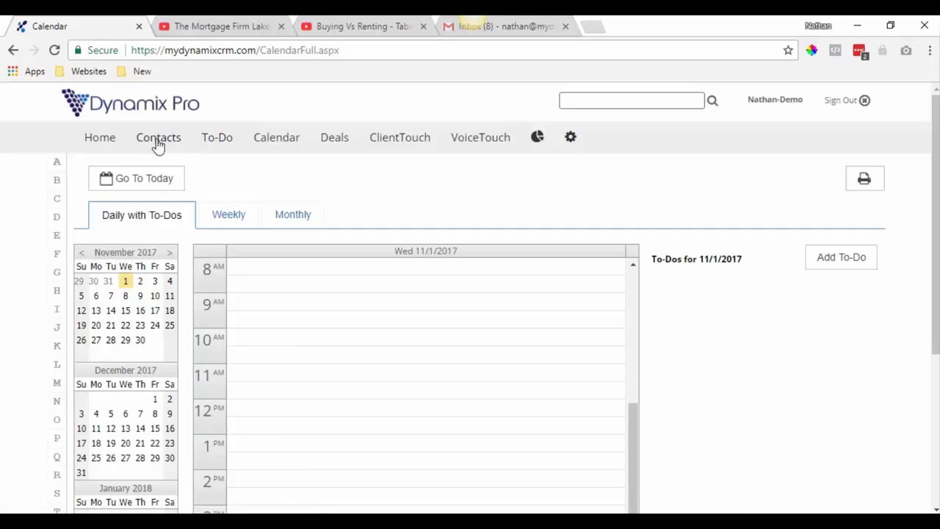
Step: From Home, open the first Recently Viewed contact and review its notes
left_click(88, 149)
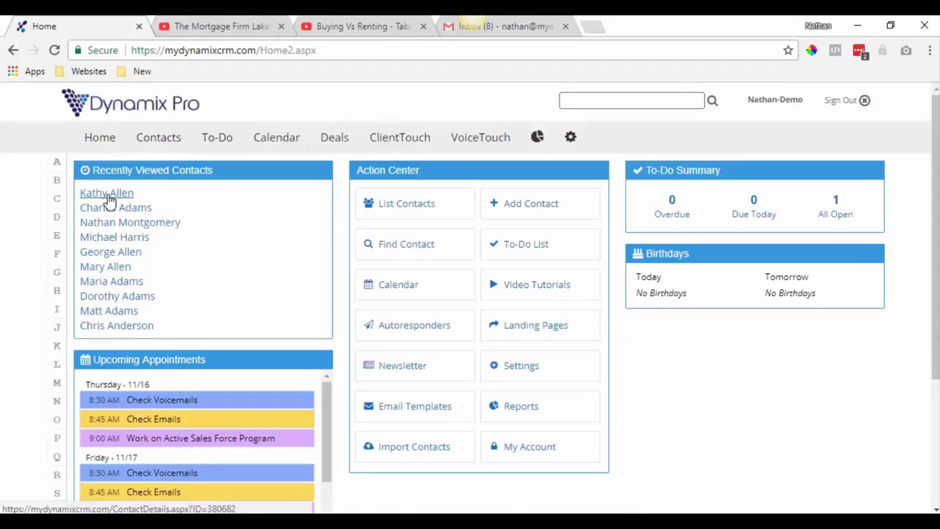
left_click(116, 195)
scroll(602, 294, "down", 3)
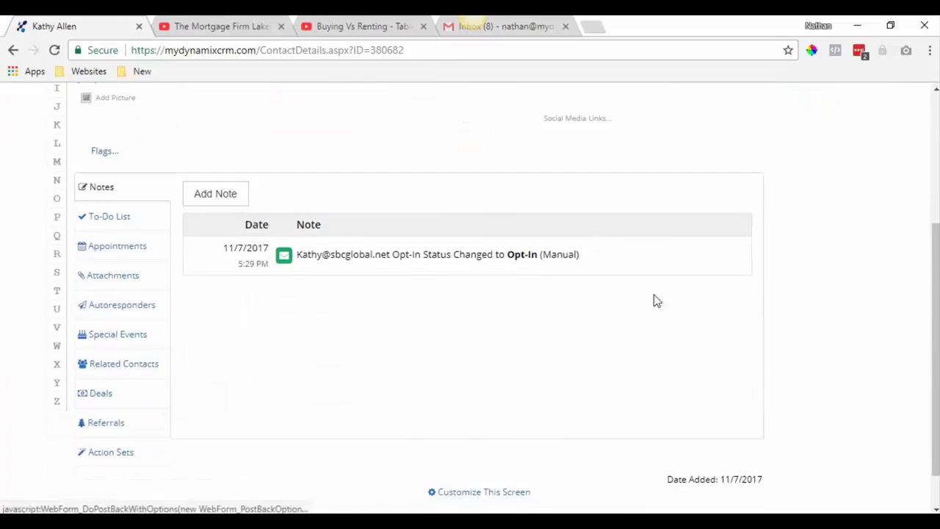
scroll(864, 300, "up", 3)
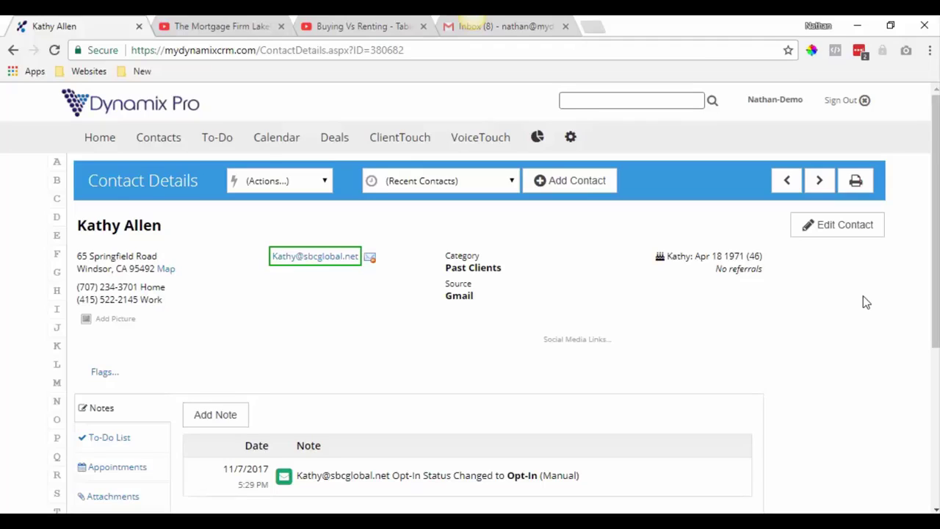
scroll(405, 309, "down", 2)
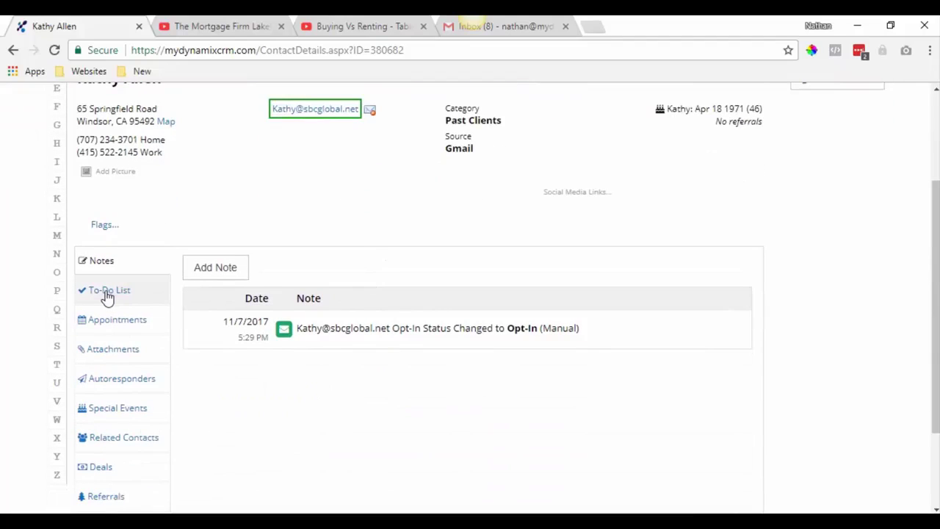
Step: Start a new to-do on the contact's To-Do List, summarised as setting up a time & day with the contact
left_click(107, 292)
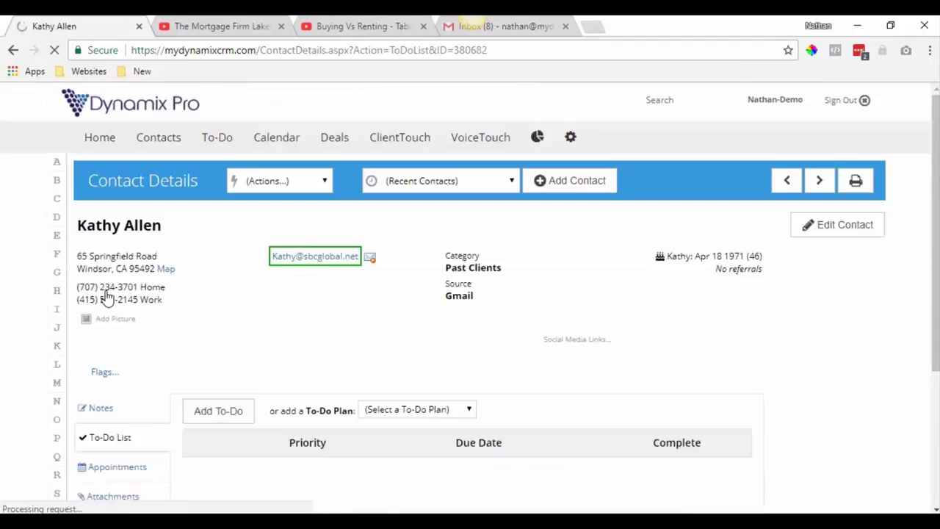
scroll(426, 342, "down", 2)
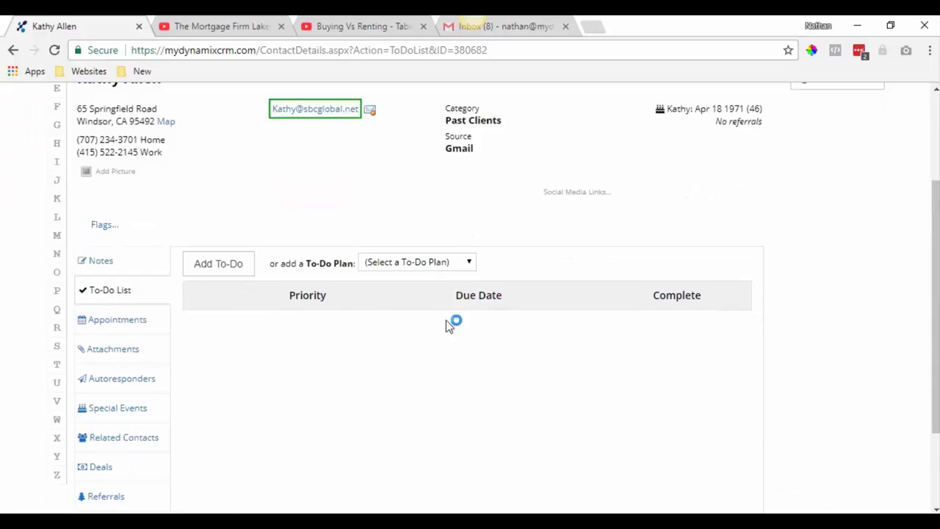
left_click(218, 269)
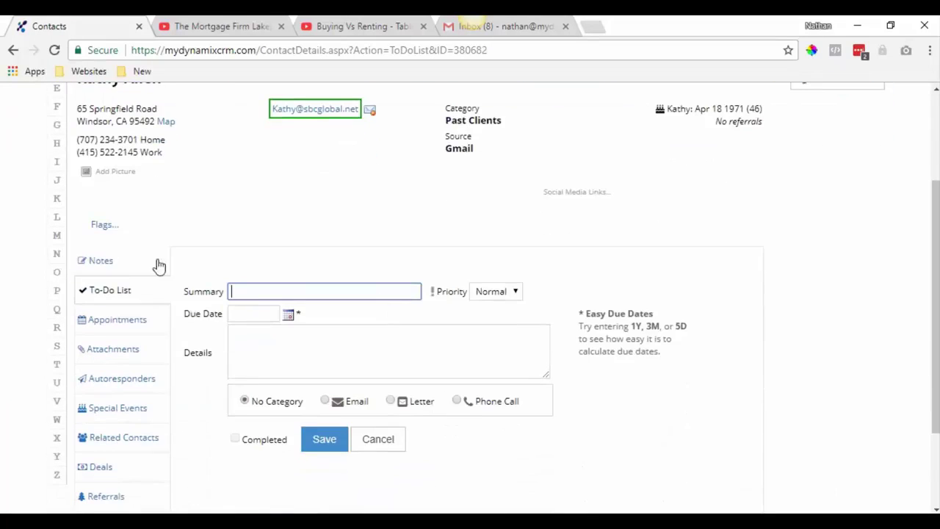
left_click(251, 292)
type("Set up time with Kathy to review offers")
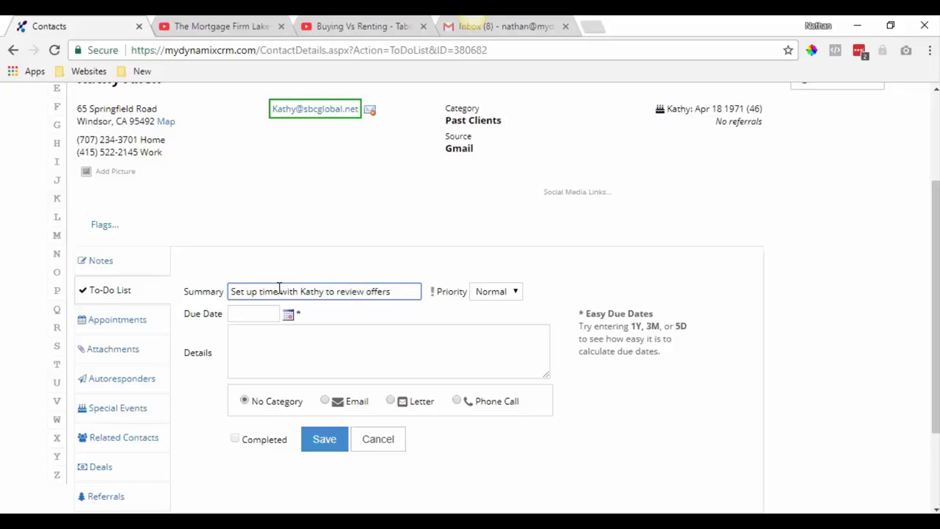
left_click(279, 291)
type("& Day")
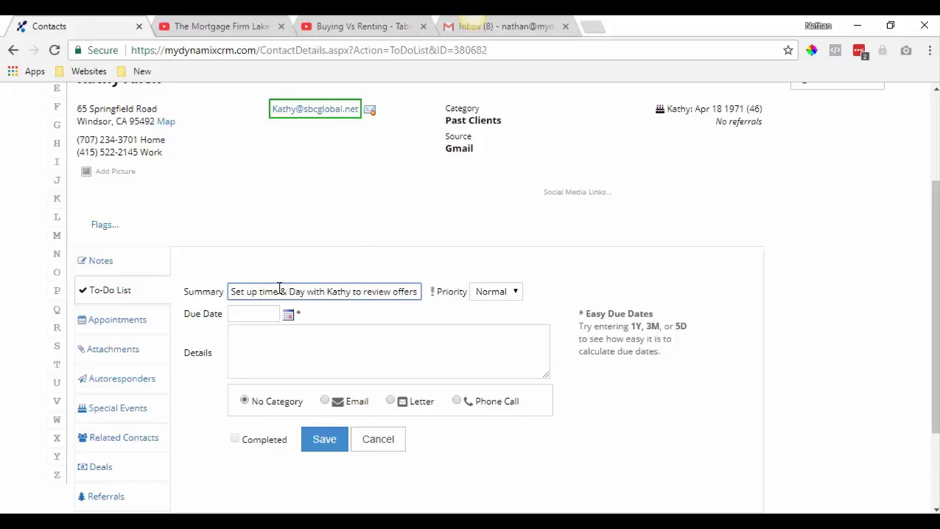
Step: Set the to-do due 11/16/2017 with details about the 3 received offers, Phone Call type, and save
left_click(288, 314)
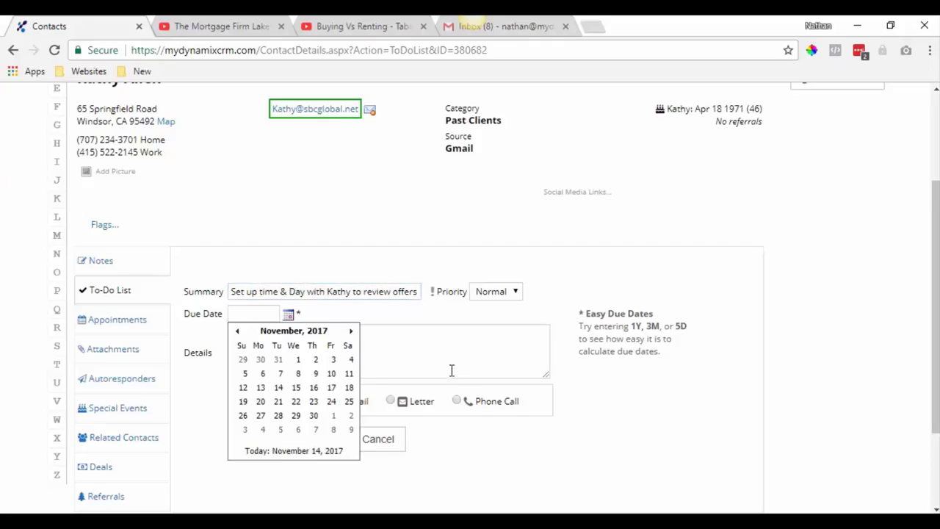
left_click(314, 389)
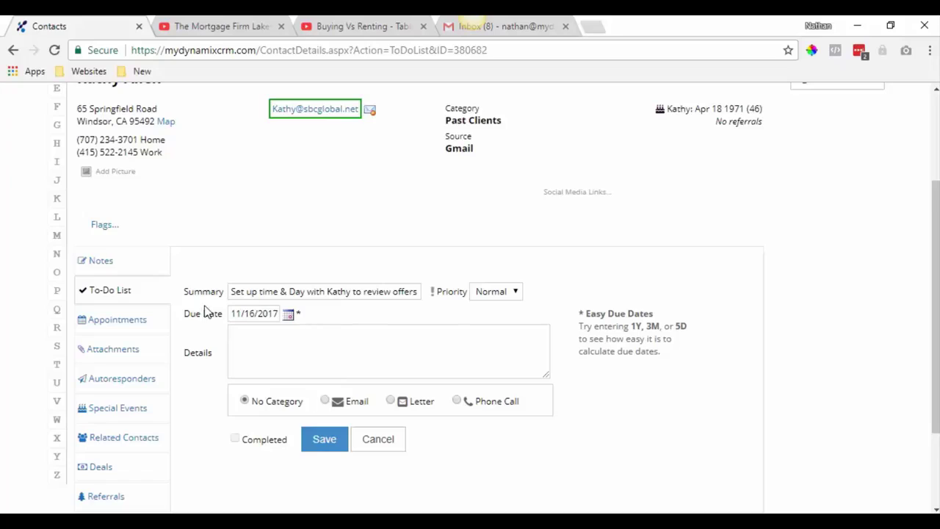
left_click(254, 346)
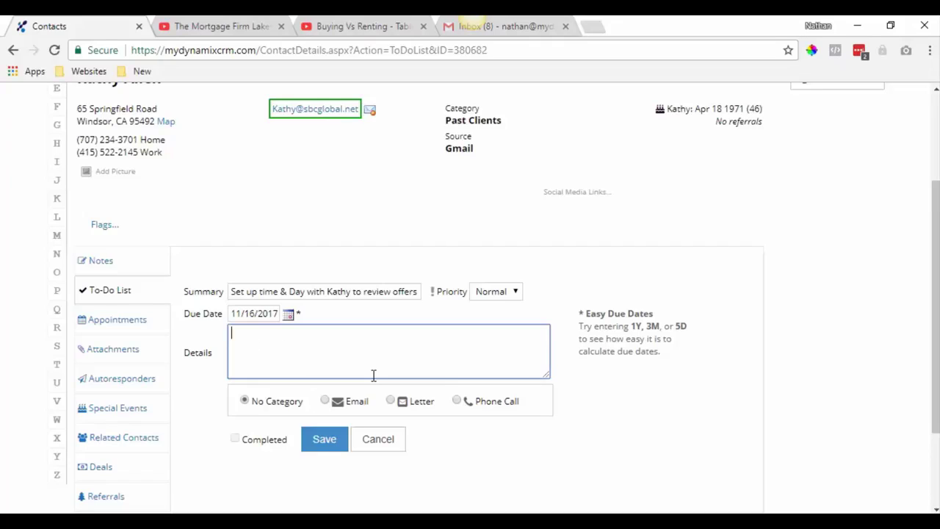
type("Received 3 ")
type("offers")
type("3 of")
type("fers today.")
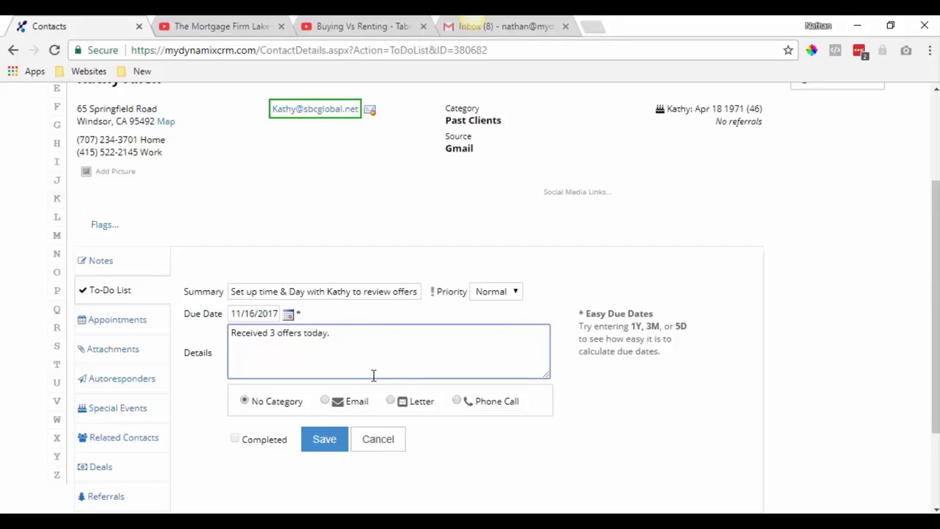
type("  Call Kathy and set up time and day.")
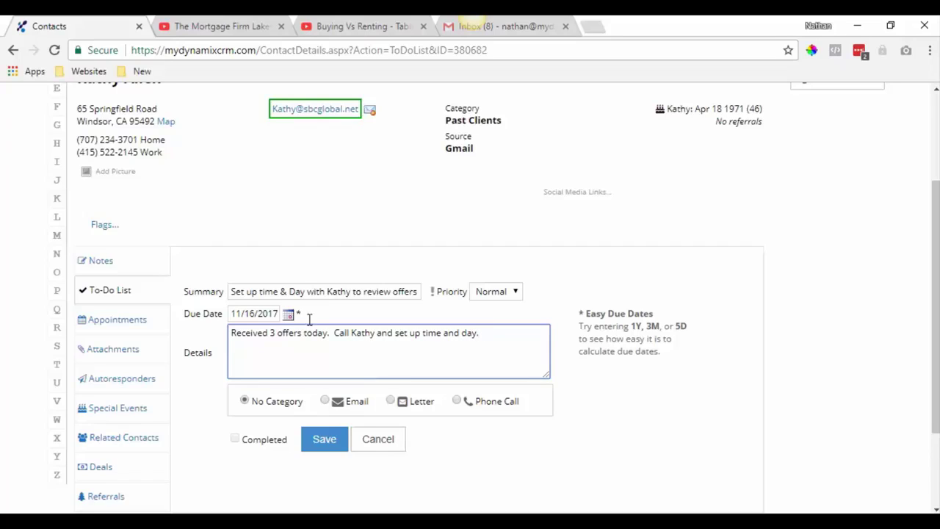
left_click(457, 402)
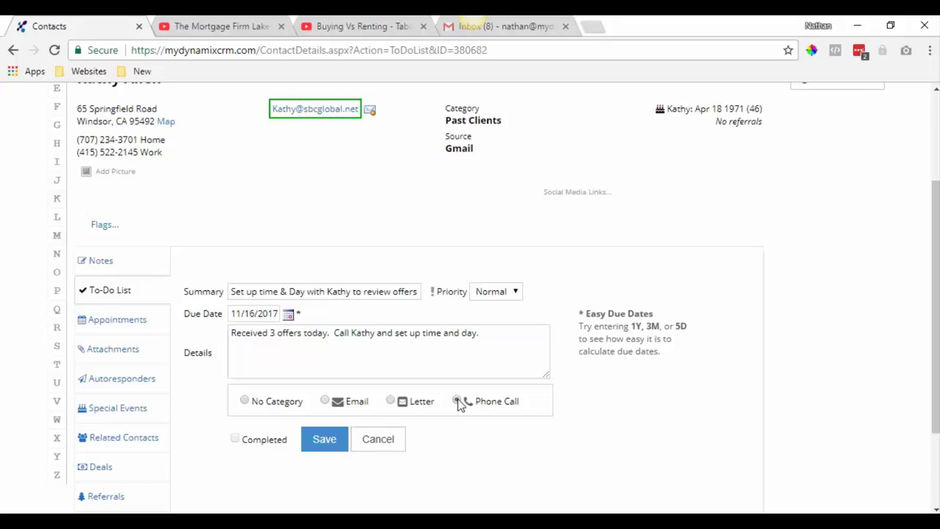
left_click(324, 439)
scroll(298, 213, "up", 3)
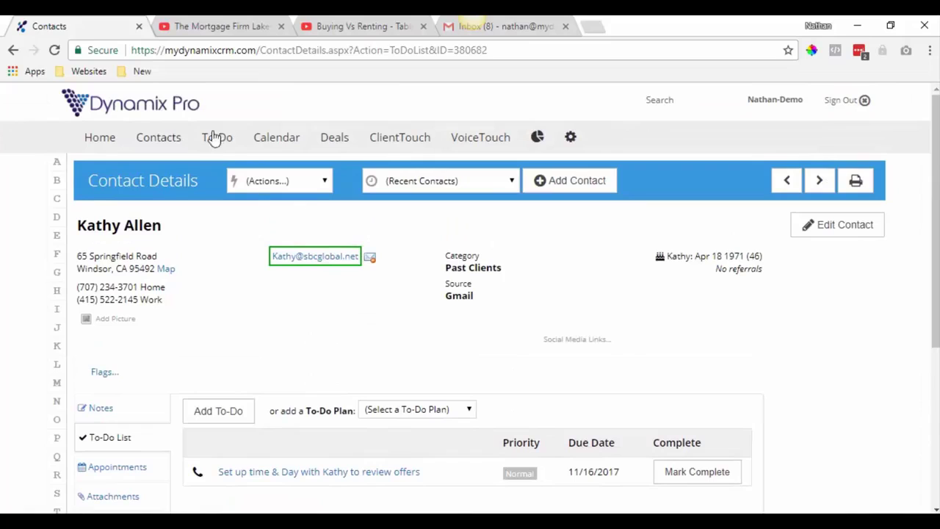
Step: In the Calendar, show 11/16/2017 and open the review-offers to-do from its To-Dos
left_click(275, 139)
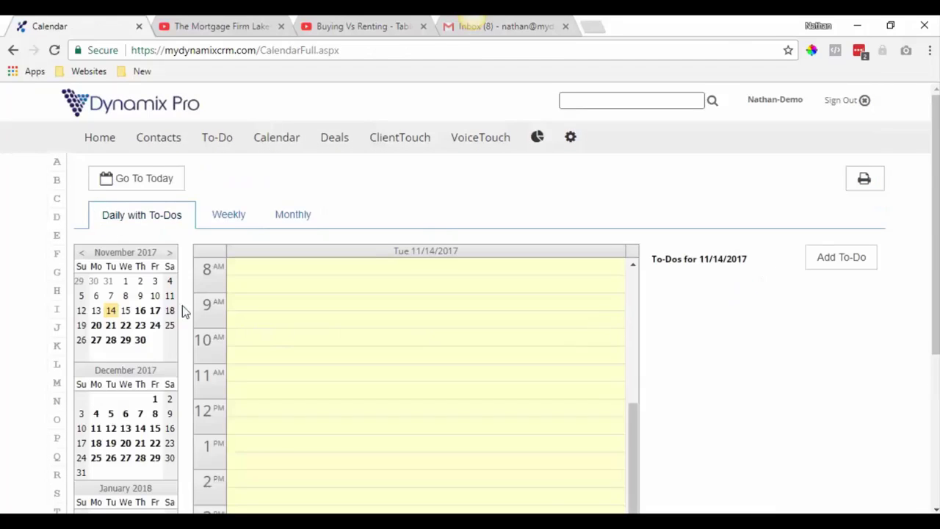
left_click(139, 310)
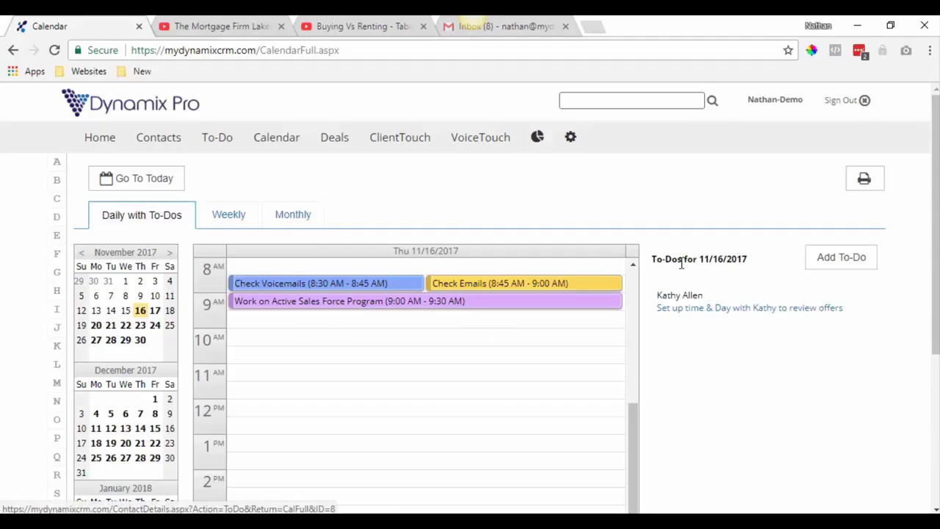
left_click_drag(665, 261, 752, 262)
left_click(739, 308)
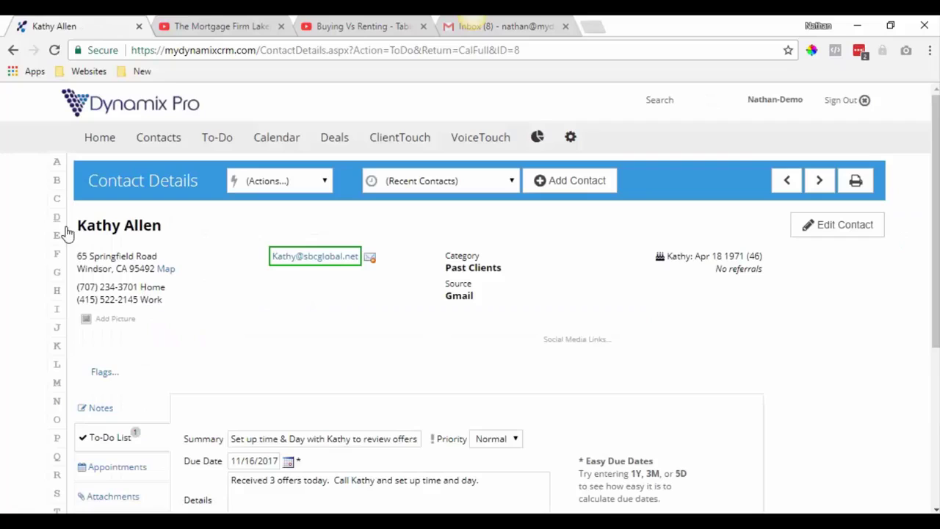
scroll(396, 345, "down", 3)
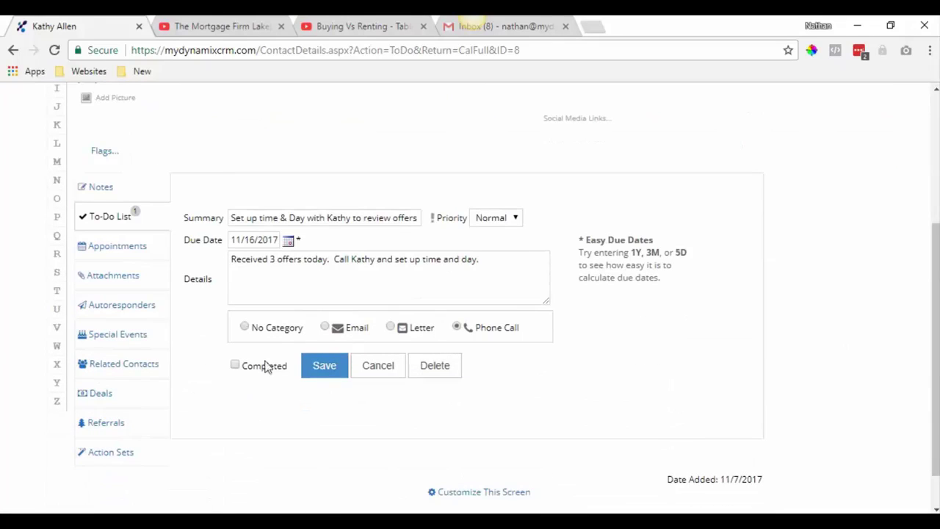
Step: Mark the review-offers to-do as Completed and save it
left_click(235, 365)
left_click(325, 372)
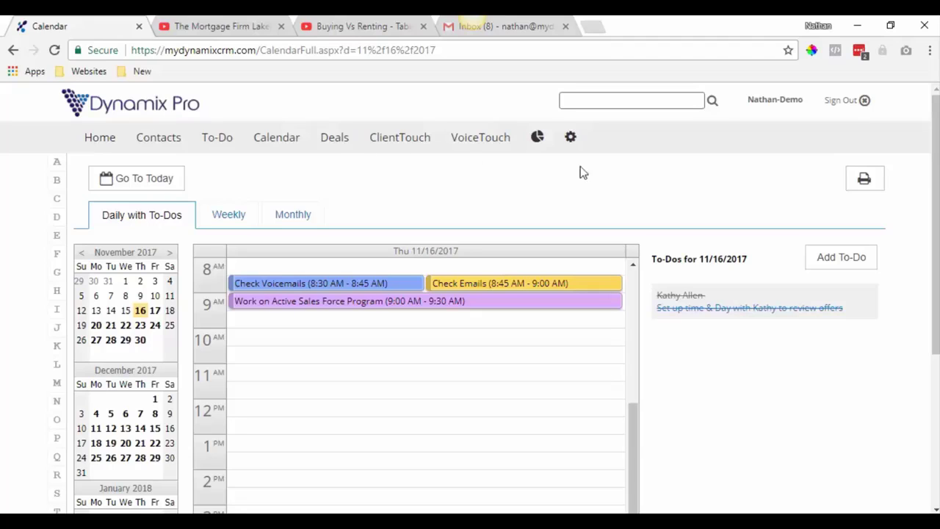
left_click(929, 53)
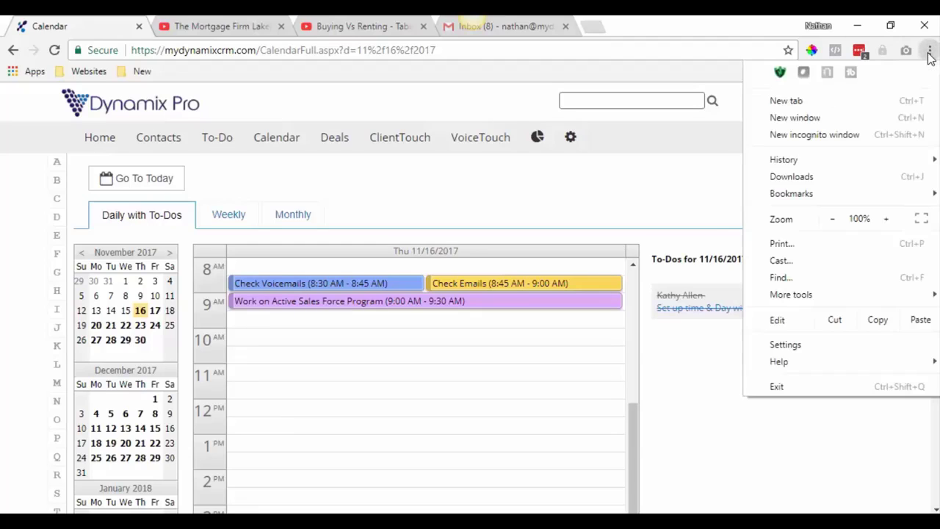
left_click(832, 219)
left_click(833, 219)
left_click(834, 219)
left_click(886, 219)
left_click(886, 219)
left_click(885, 219)
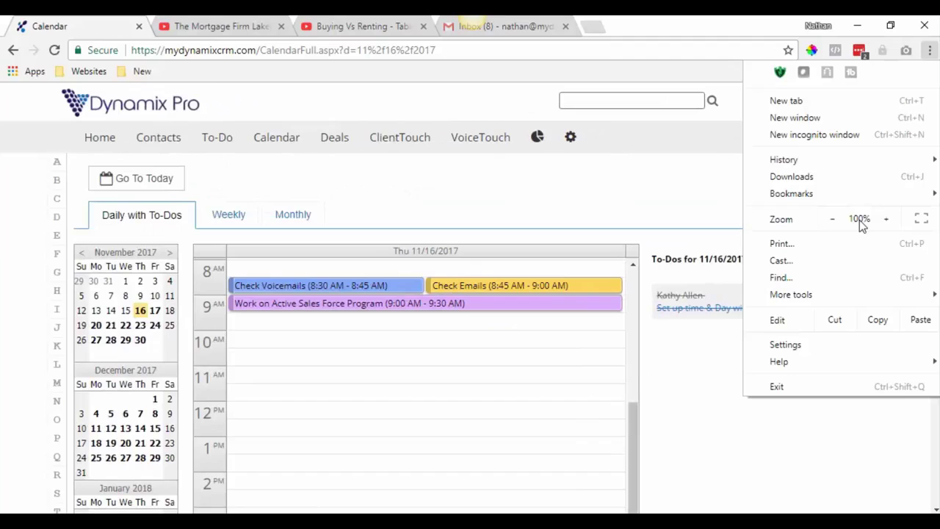
left_click(928, 53)
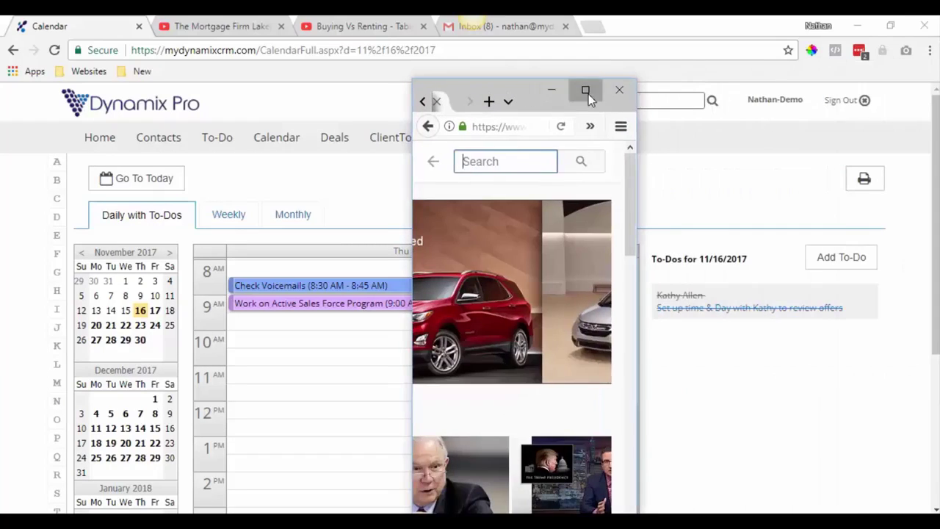
Step: Maximize Firefox and zoom the YouTube page to 80%, then back to 100%
left_click(588, 91)
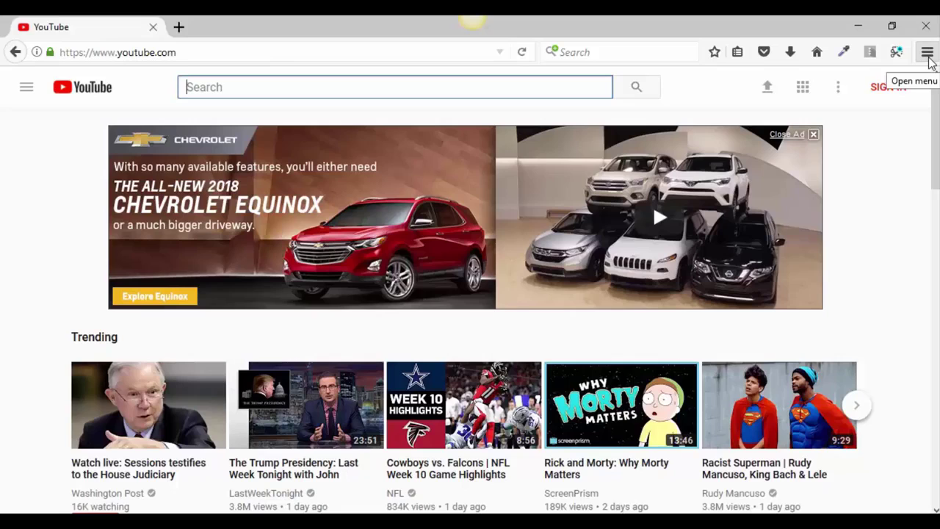
left_click(928, 59)
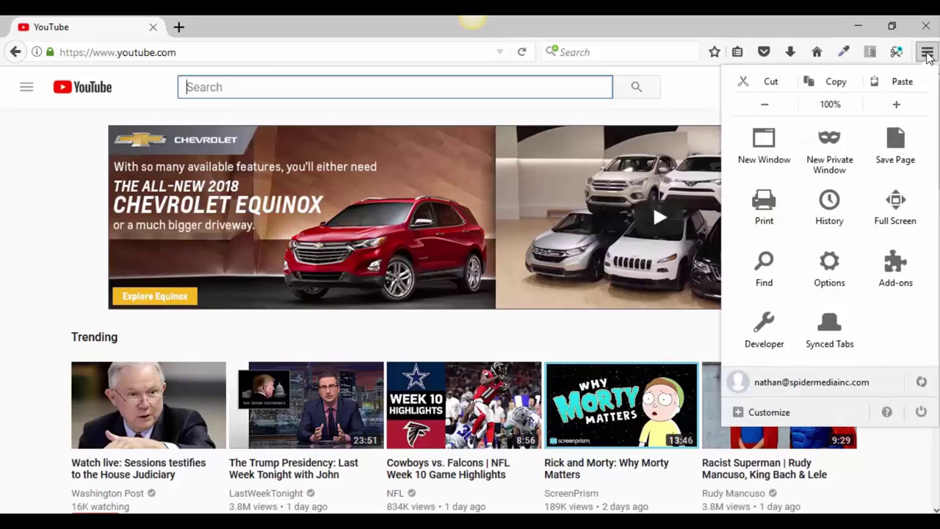
left_click(771, 107)
left_click(770, 107)
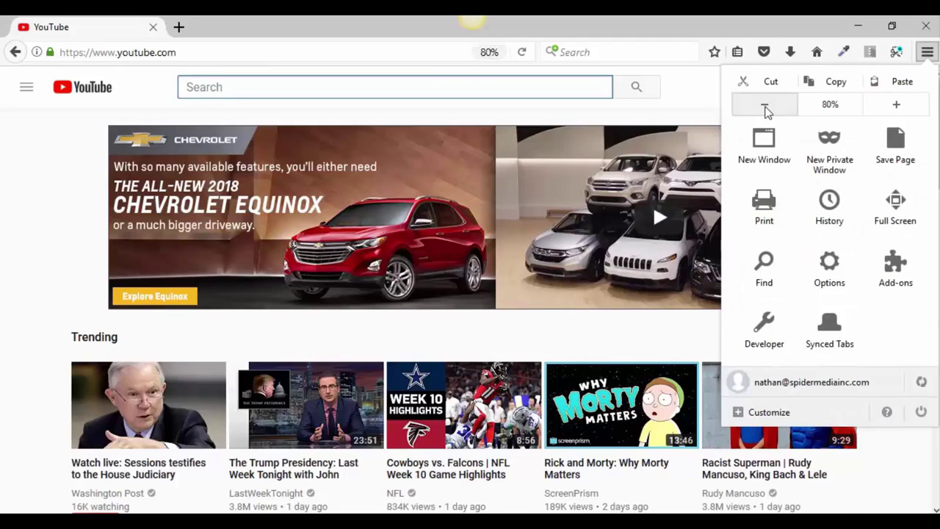
left_click(897, 107)
left_click(897, 107)
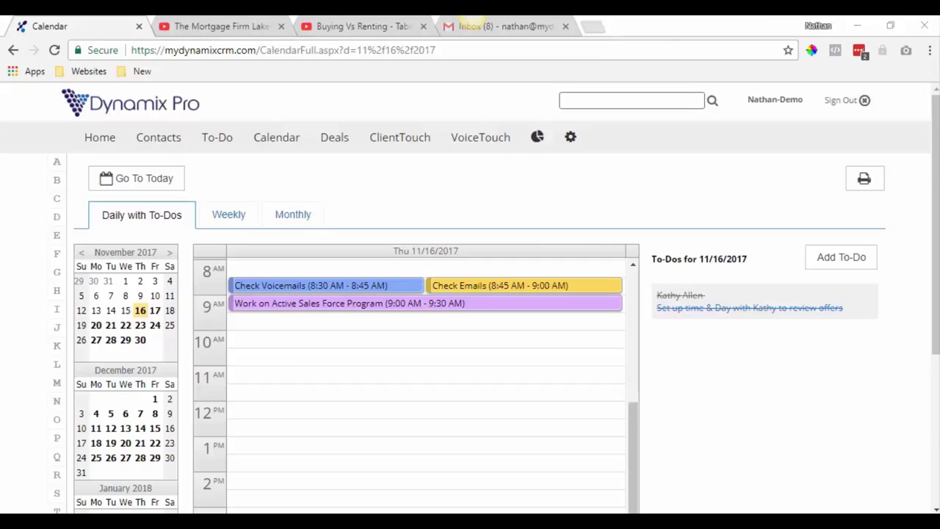
key("alt+Tab")
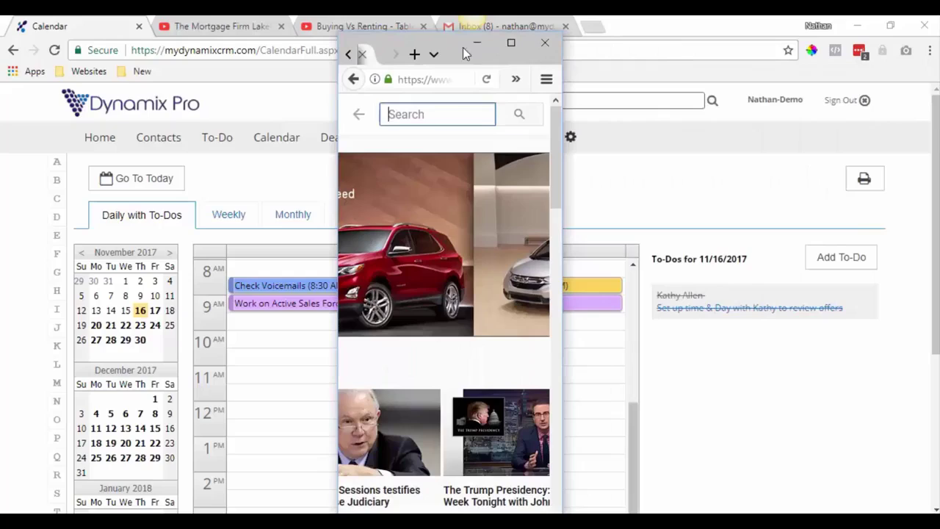
left_click(523, 42)
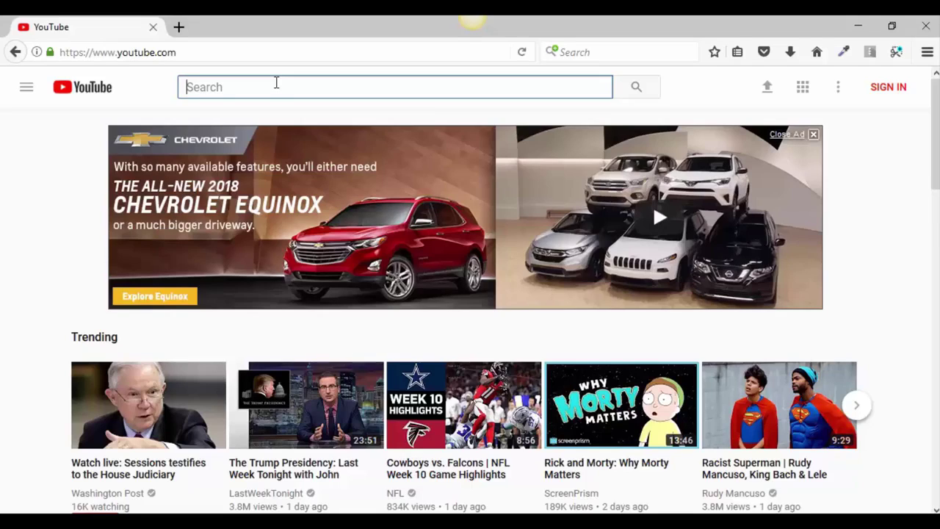
Step: Search YouTube for 'how to zoom in on safari' and scroll the results
type("how to zoo")
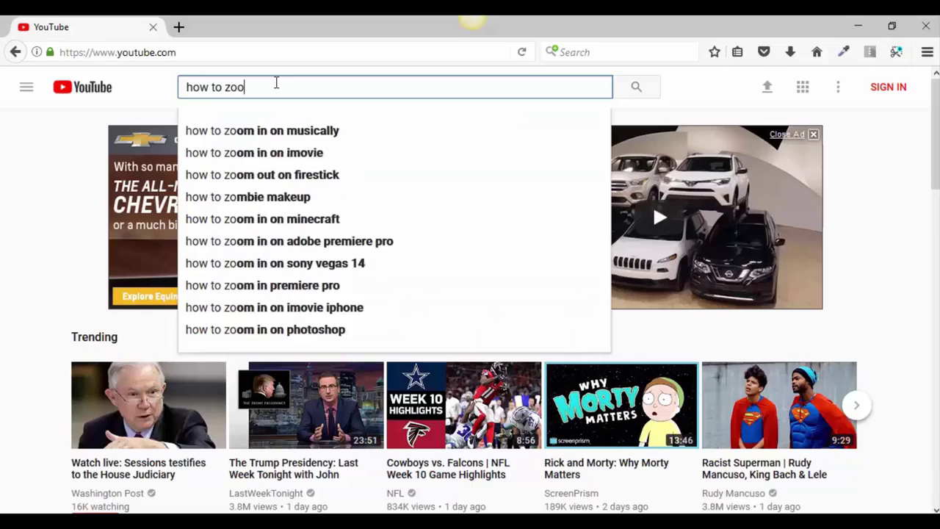
type("m in")
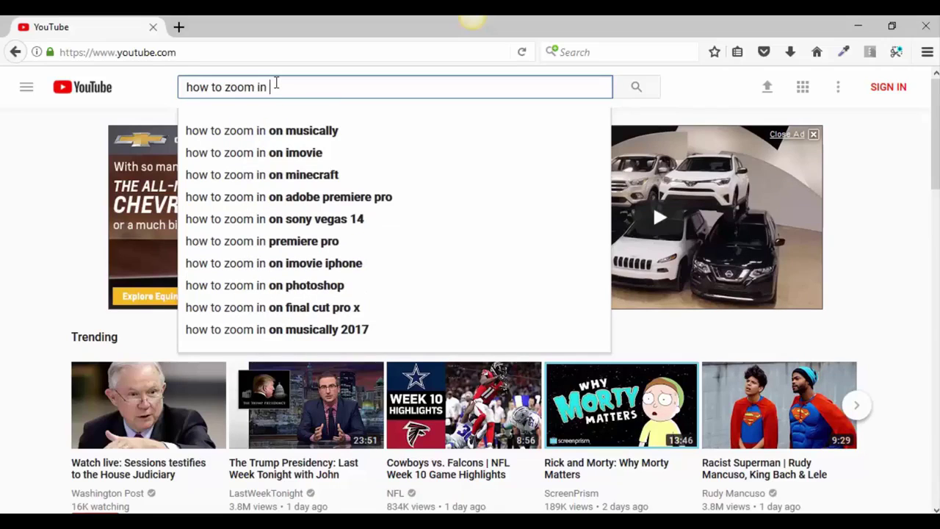
type(" on safari")
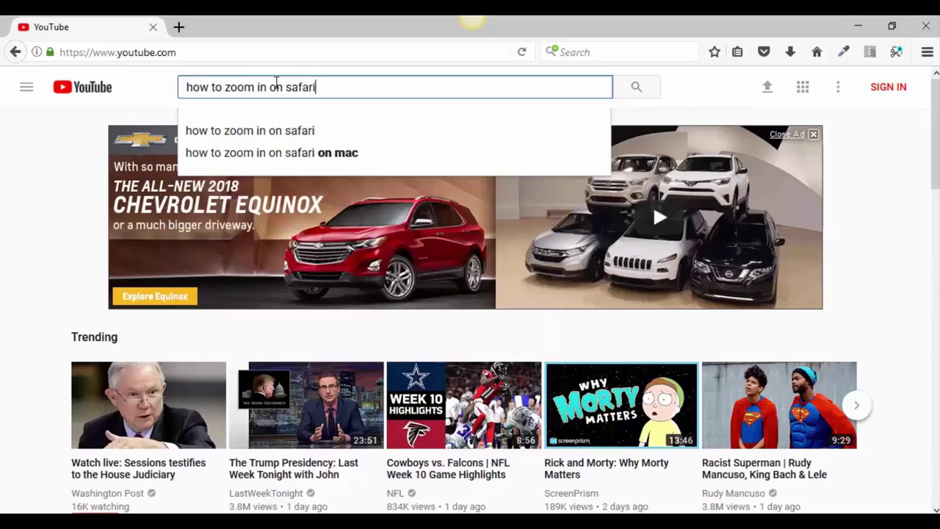
key("Return")
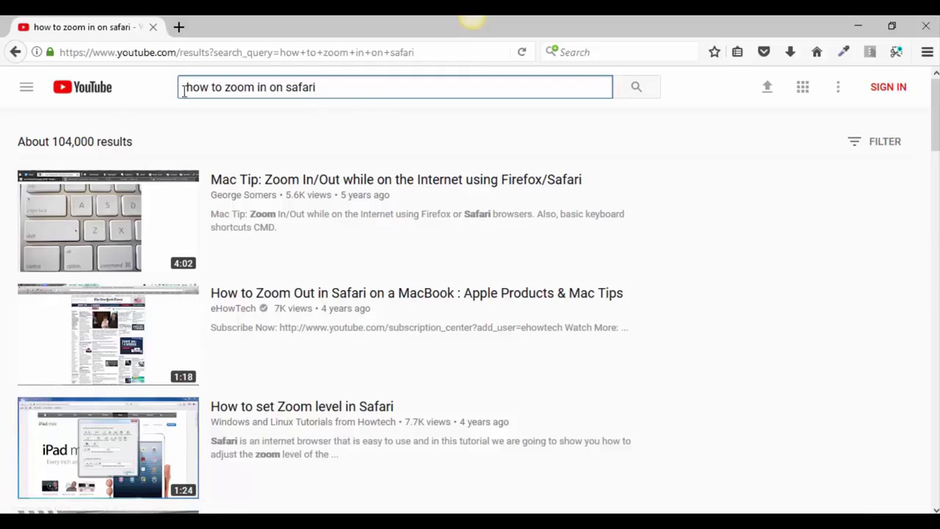
triple_click(271, 89)
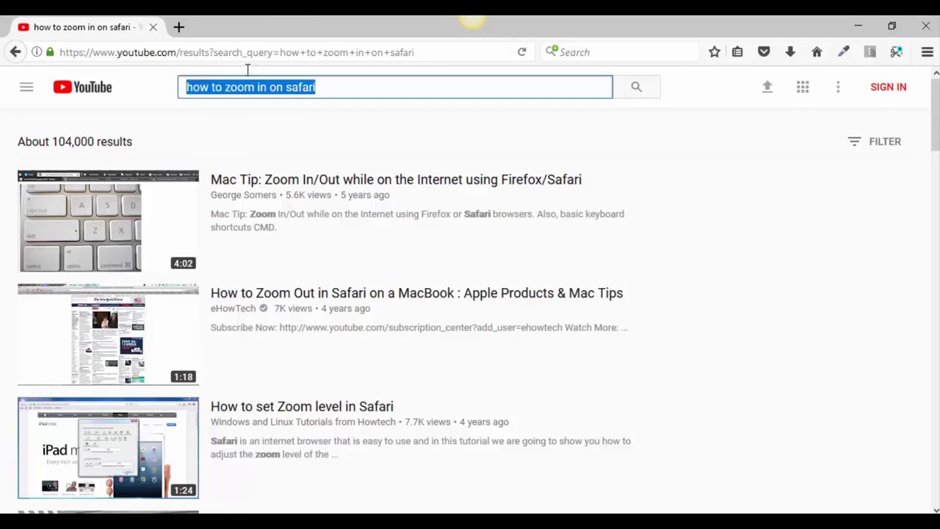
scroll(444, 392, "down", 5)
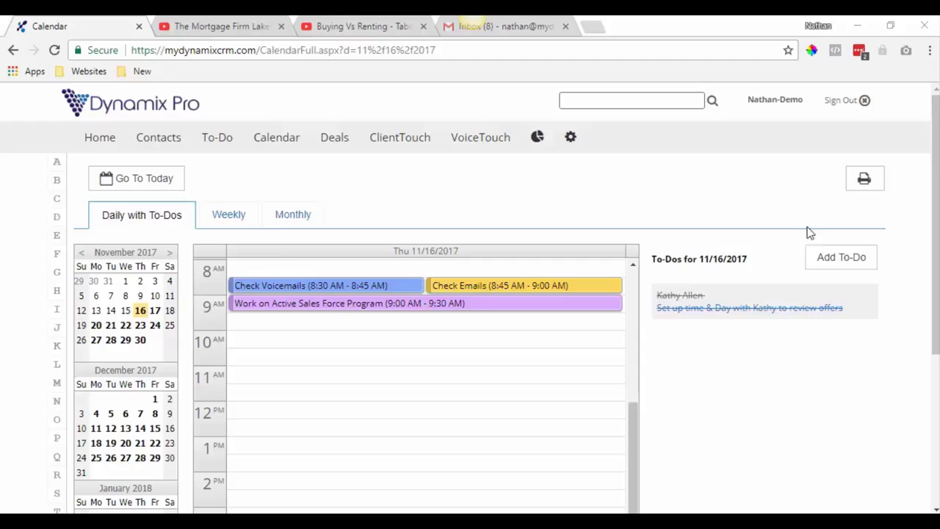
Step: From the Home dashboard's Action Center, open the Email Templates list
left_click(105, 143)
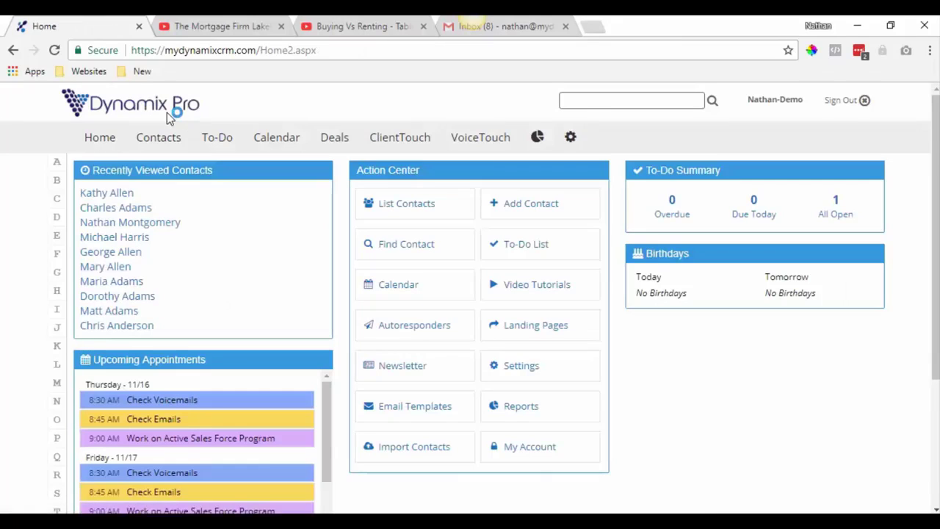
left_click(411, 411)
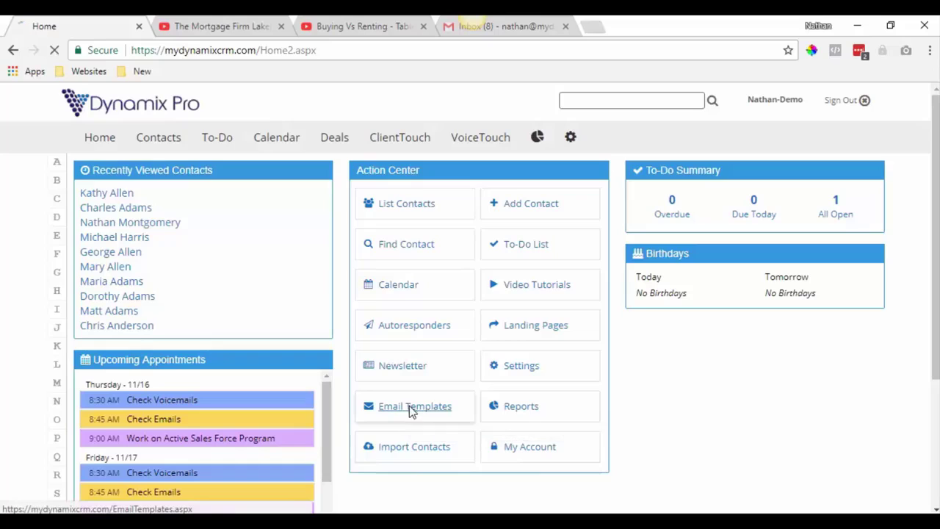
scroll(470, 396, "down", 5)
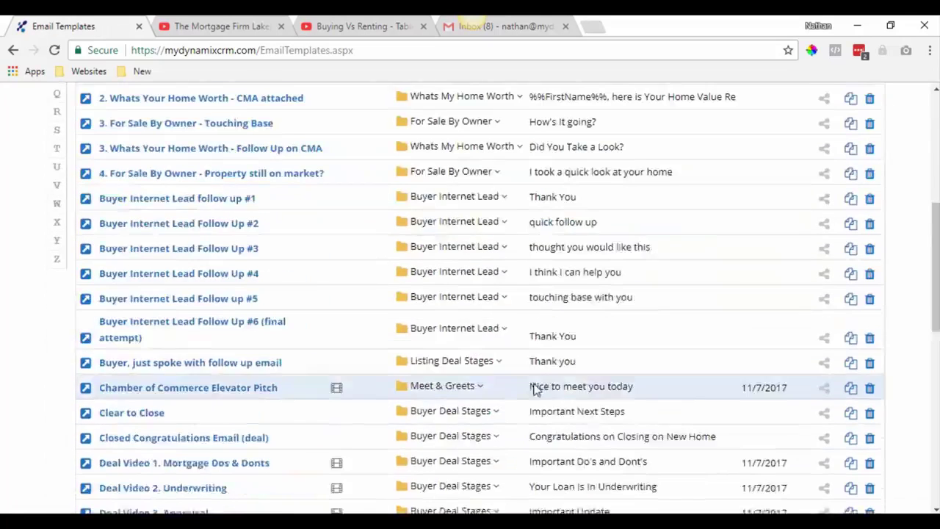
scroll(534, 388, "up", 3)
scroll(798, 365, "up", 3)
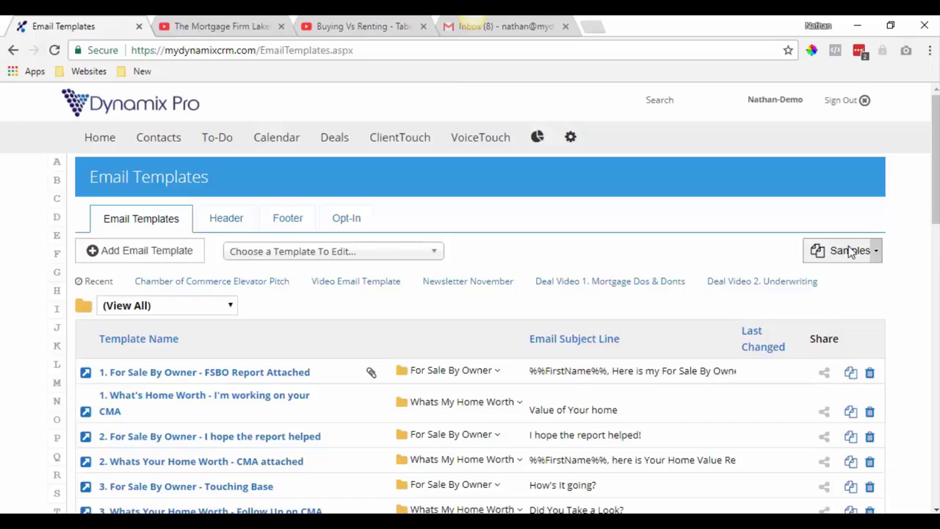
Step: Copy the sample Video Email Template from Samples into the account
left_click(851, 253)
left_click_drag(876, 291, 860, 487)
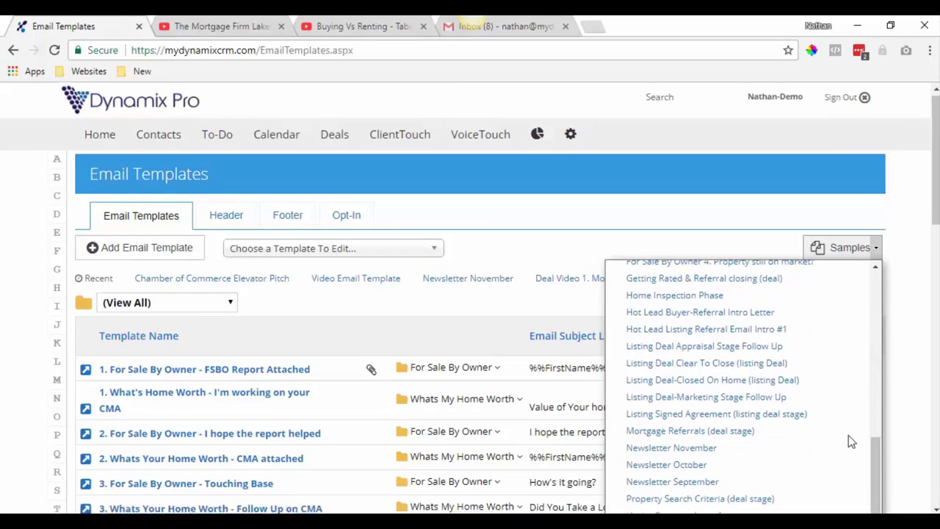
scroll(849, 440, "down", 3)
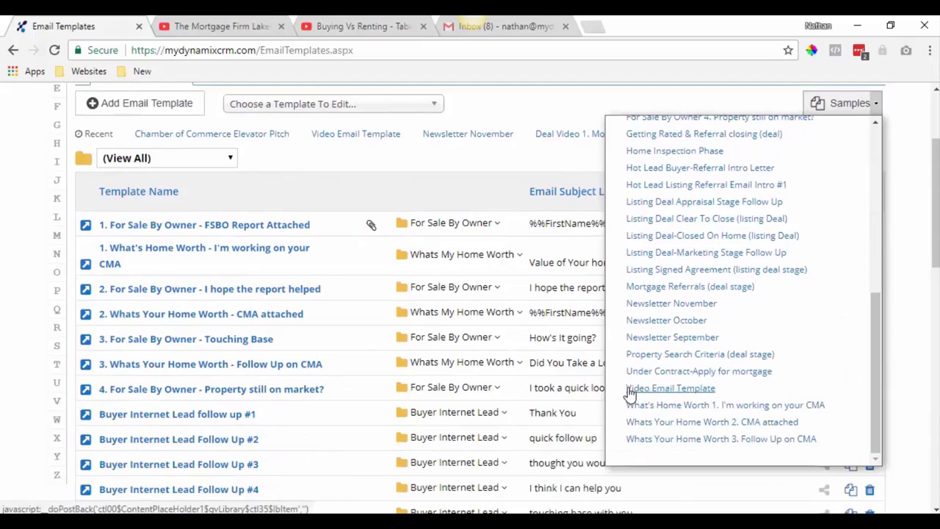
left_click(658, 389)
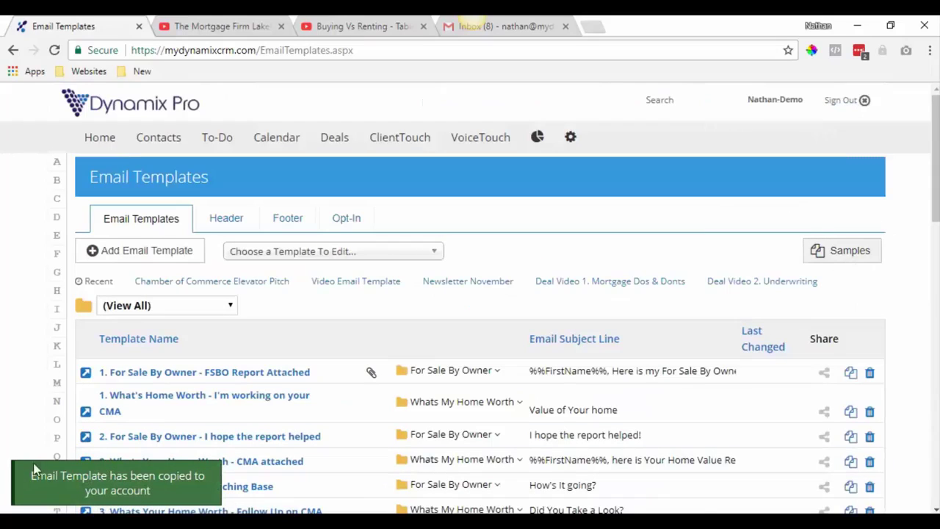
Step: Open the copied Video Email Template in its editor
left_click_drag(33, 472, 146, 493)
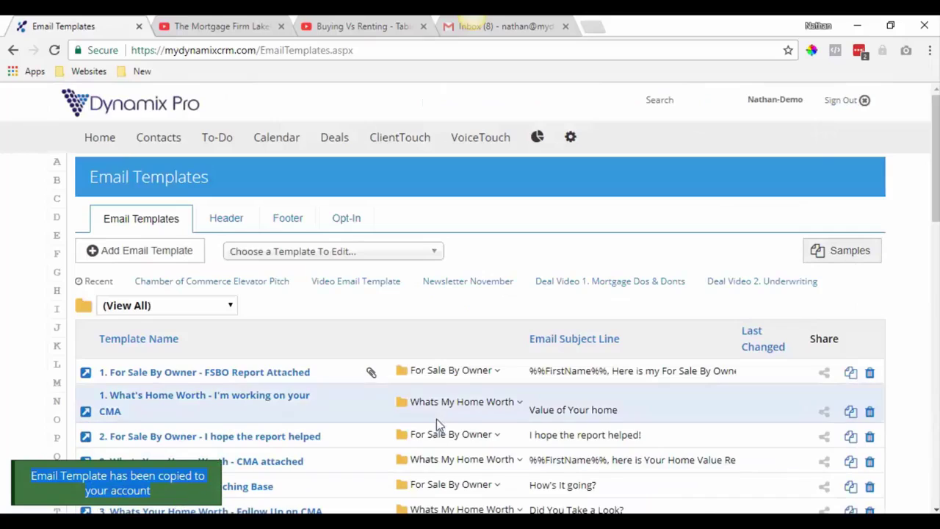
scroll(436, 419, "down", 5)
scroll(440, 414, "down", 8)
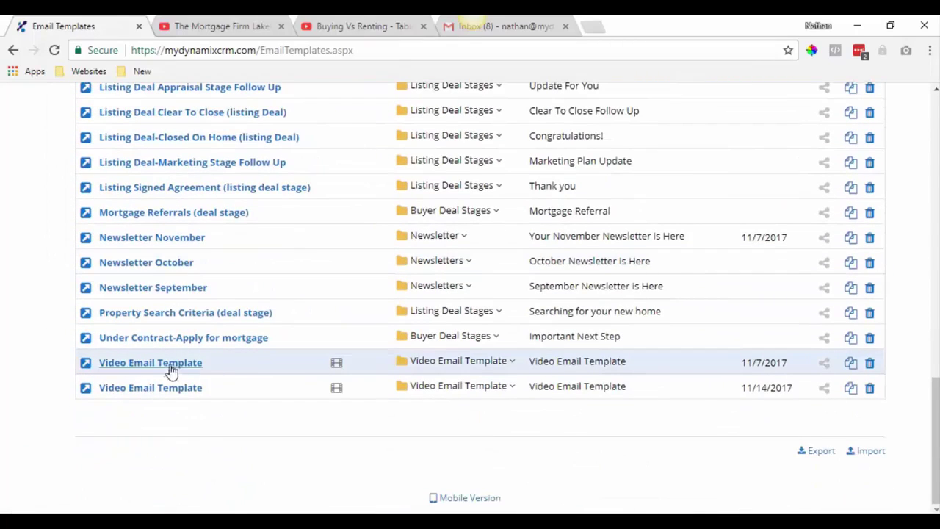
left_click(117, 365)
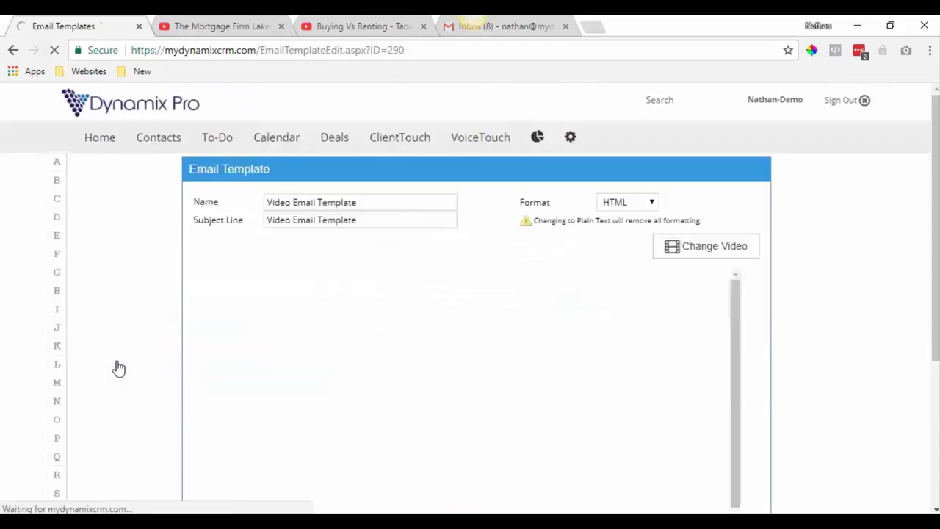
Step: Review the template's YouTube video choice under Change Video, then return Home
left_click(705, 254)
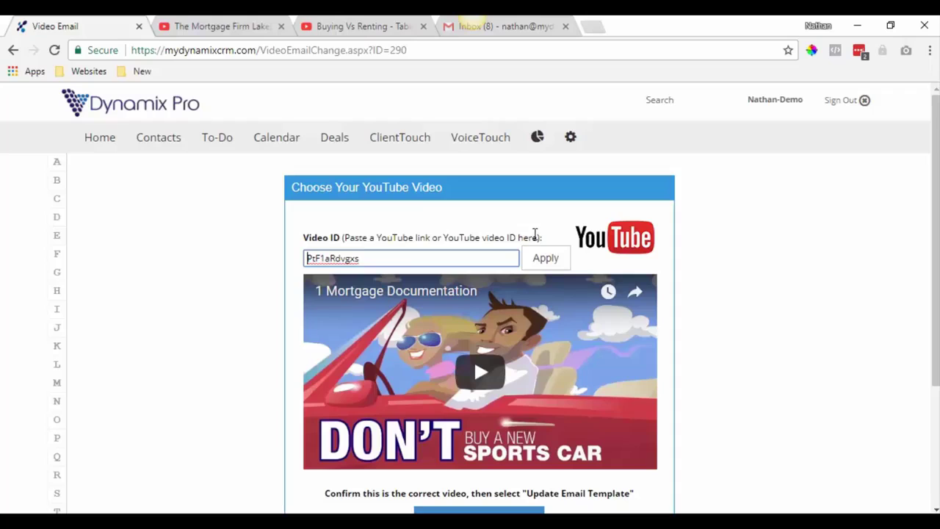
left_click(97, 144)
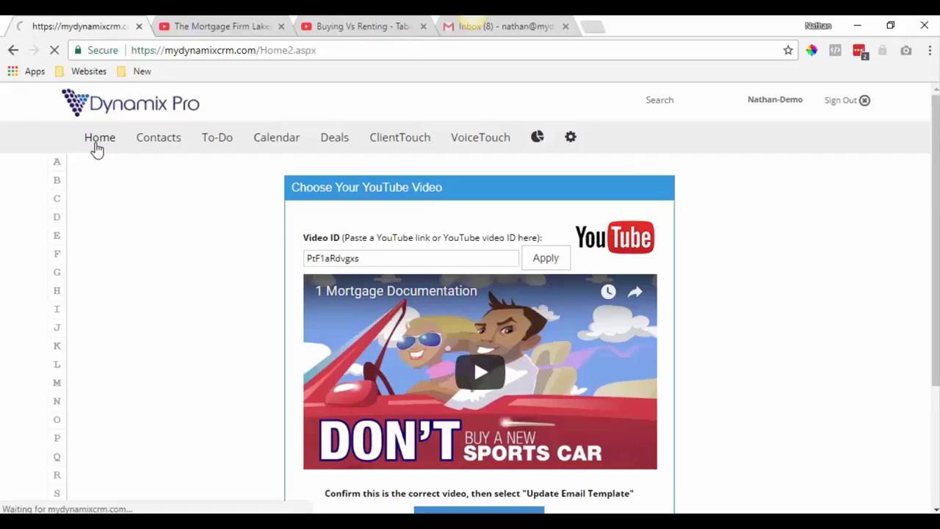